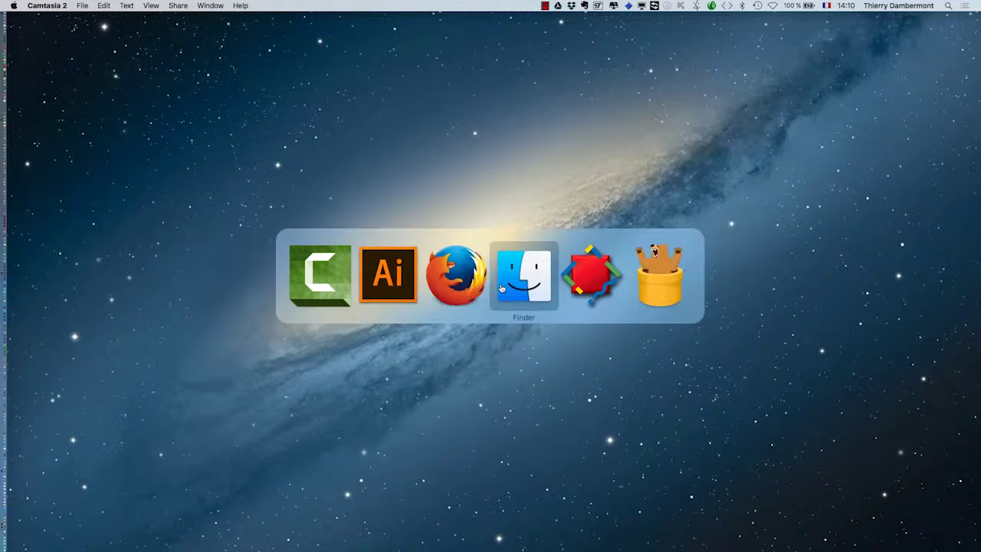
key("super+Tab")
key("super+Tab")
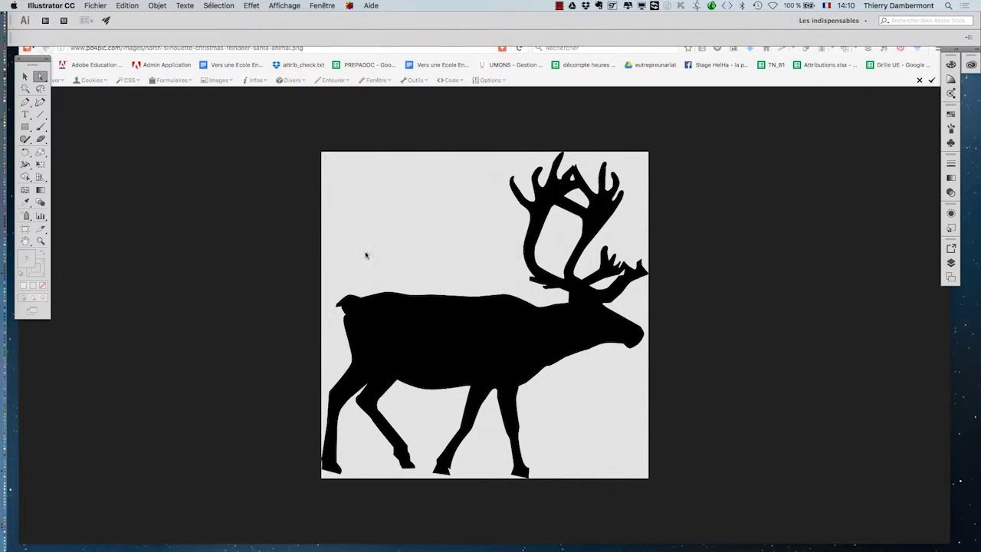
- Look at the reindeer image in the browser, then return to Illustrator
left_click(135, 120)
key("super+m")
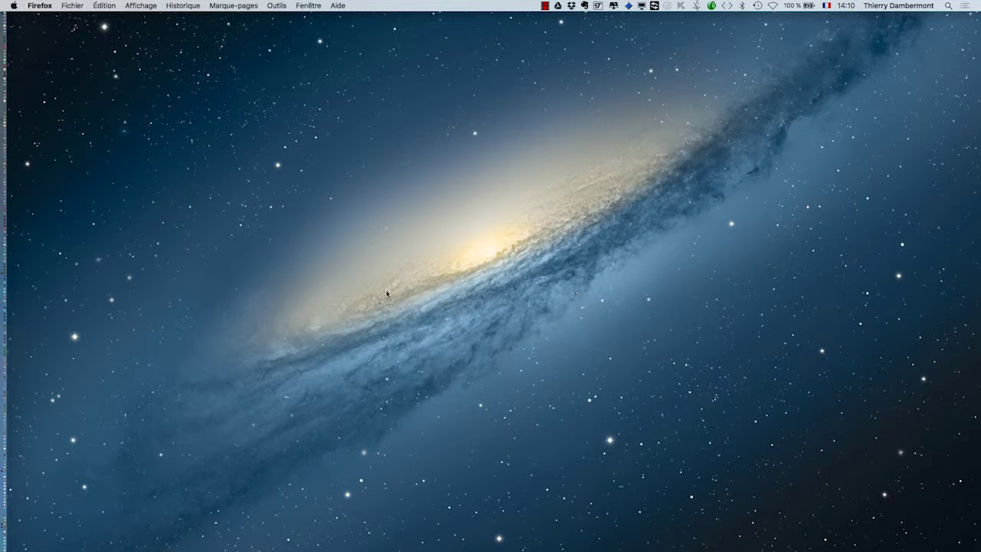
key("super+Tab")
- Open north-silhouette-christmas-reindeer-santa-animal.png from the AI exercice 1 folder
left_click(95, 5)
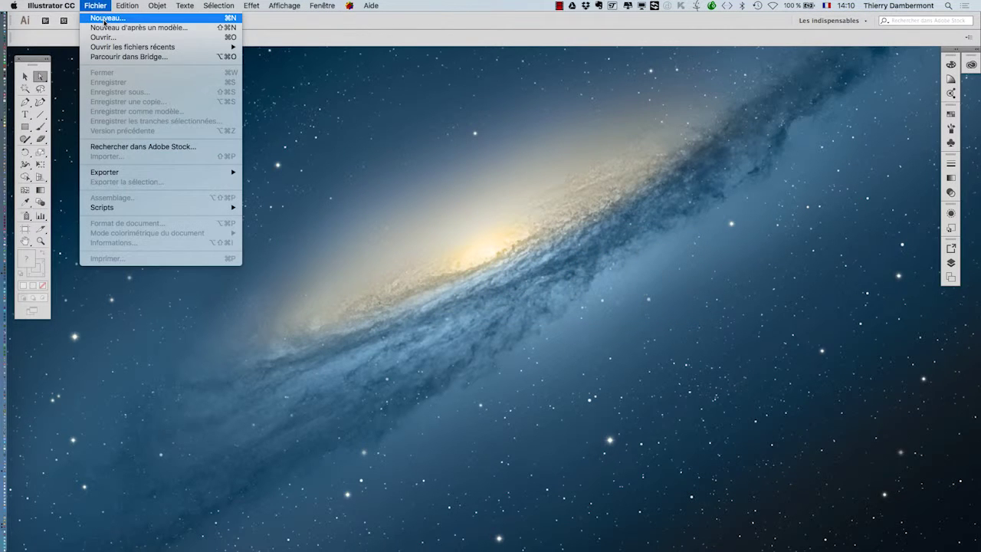
left_click(111, 37)
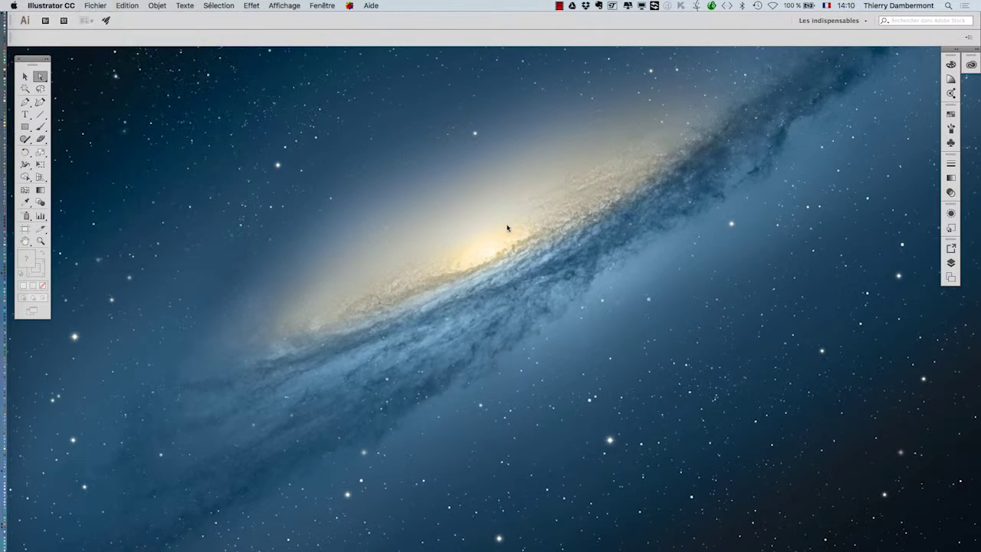
left_click_drag(548, 102, 409, 104)
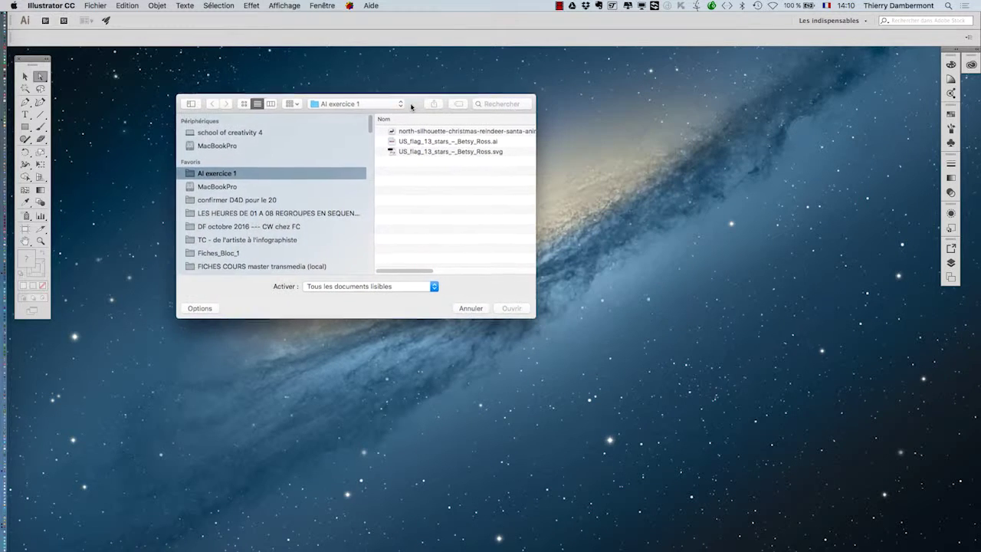
left_click_drag(535, 316, 833, 356)
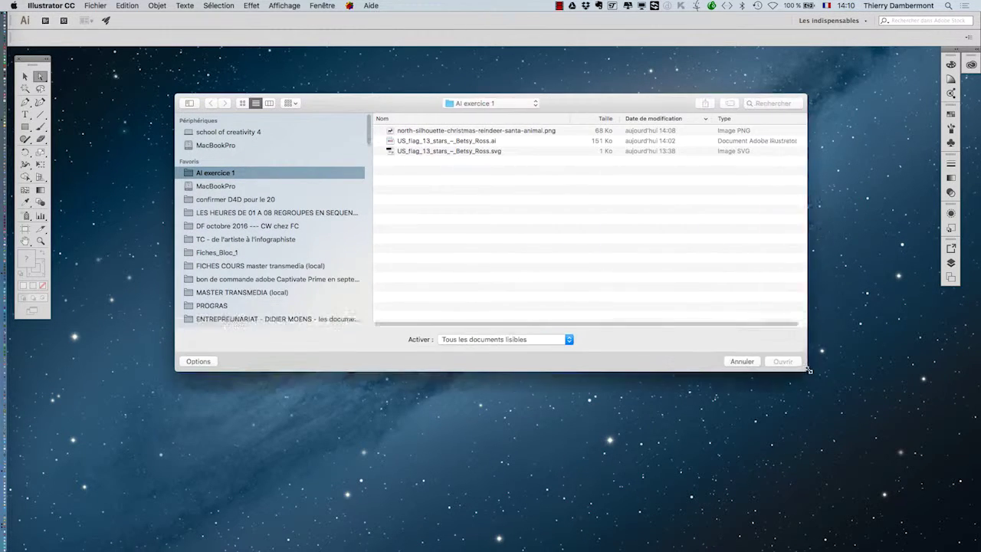
left_click(519, 133)
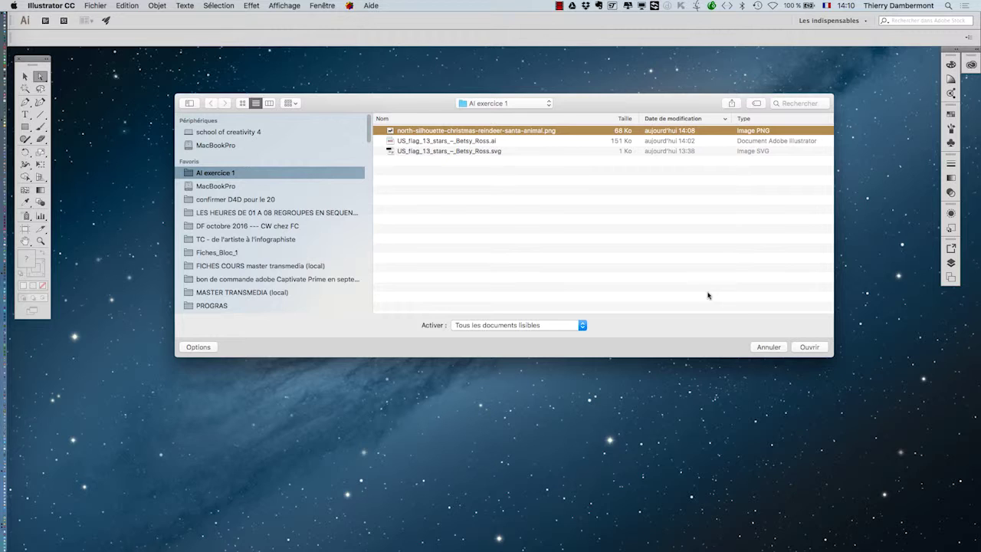
left_click(810, 347)
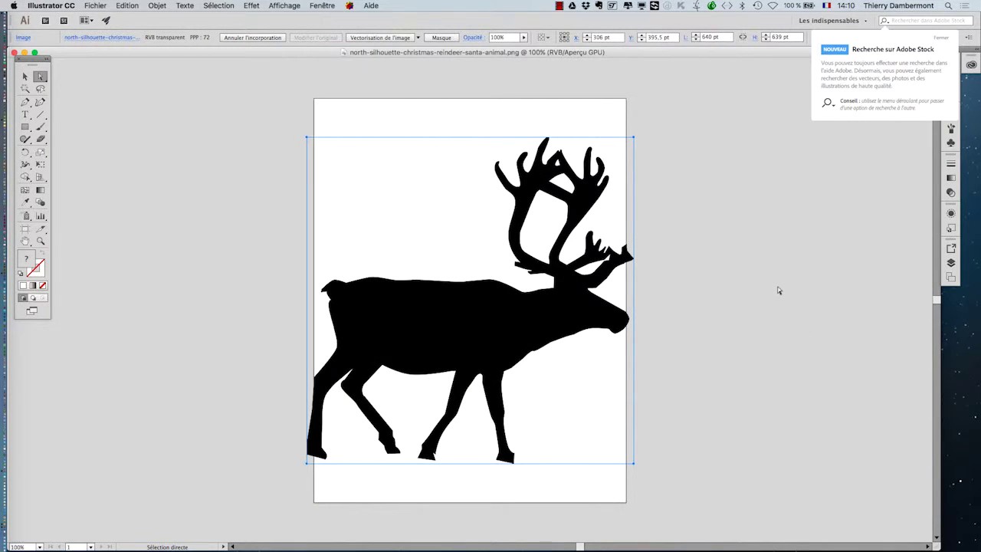
- Pick the Selection tool, move the Tools panel, deselect the reindeer and close the Adobe Stock tip
left_click(25, 76)
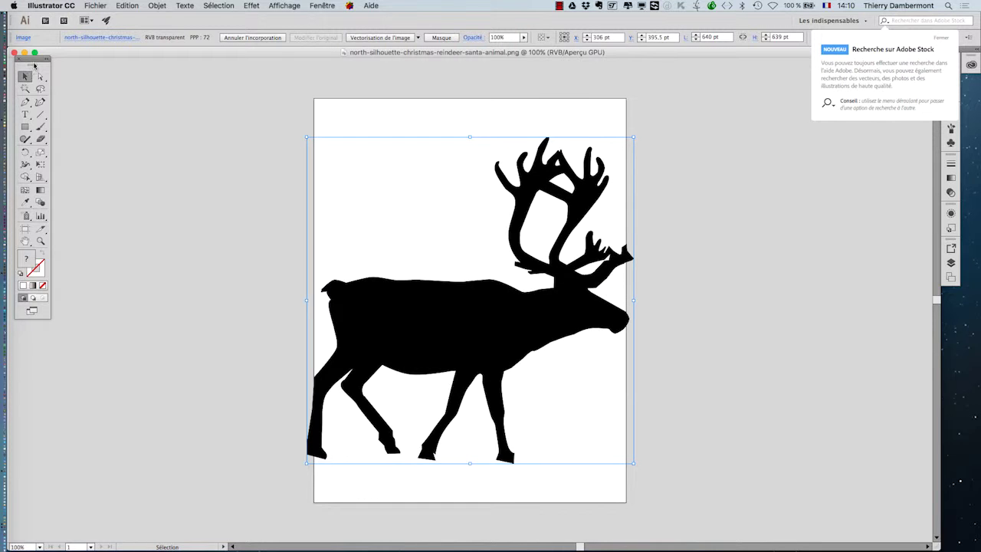
left_click_drag(33, 60, 91, 97)
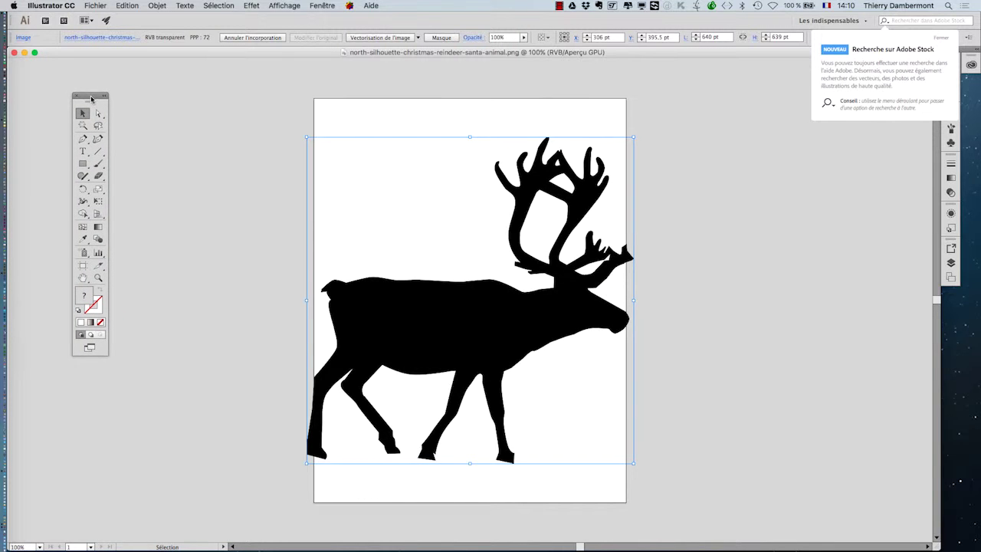
left_click(258, 267)
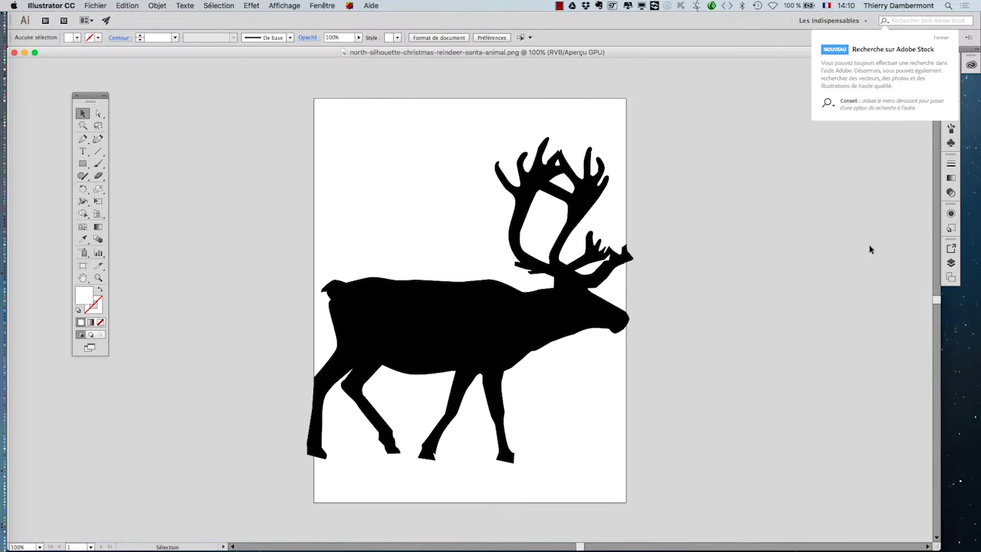
left_click(941, 40)
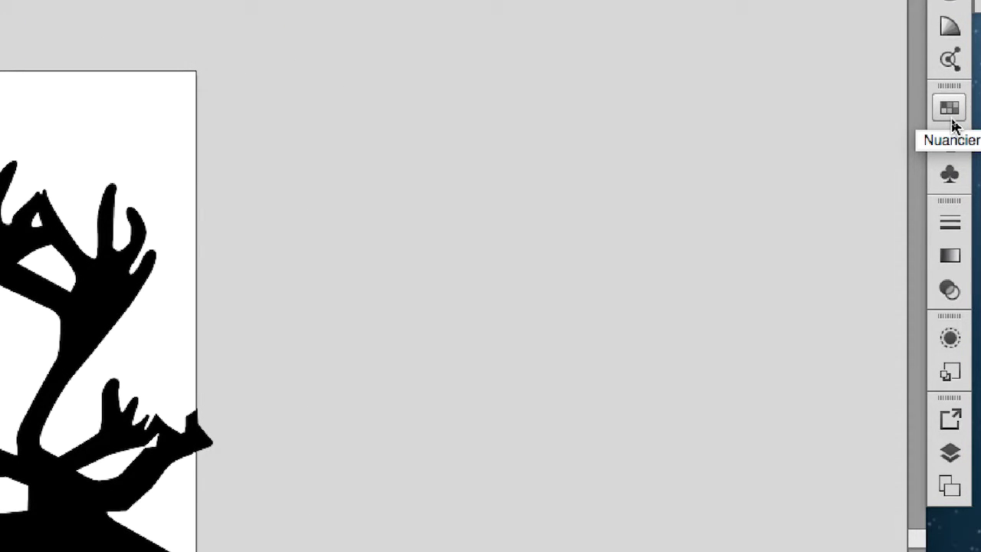
- Browse the Swatches, Brushes, Symbols and Gradient panels, return to Swatches, and glance at the Window menu
left_click(951, 121)
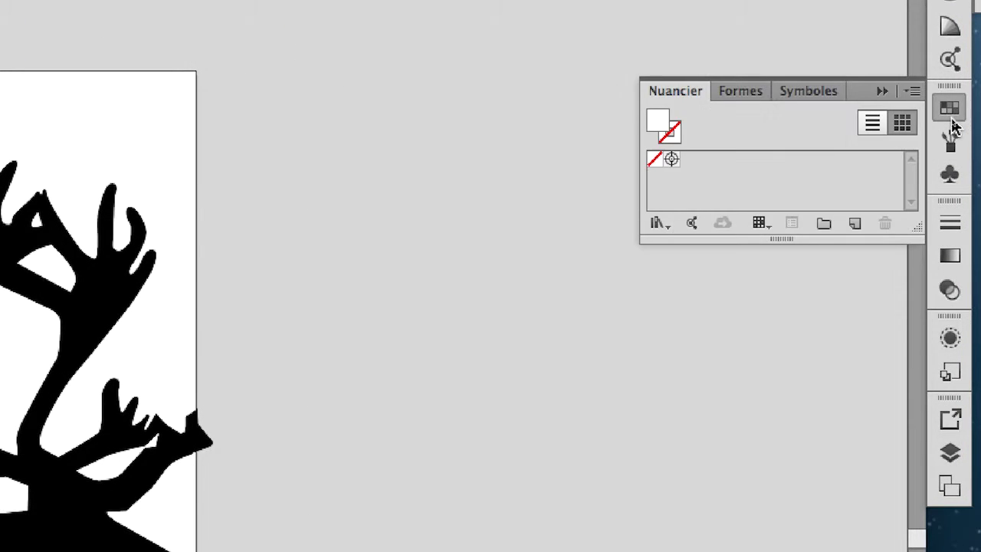
left_click(953, 134)
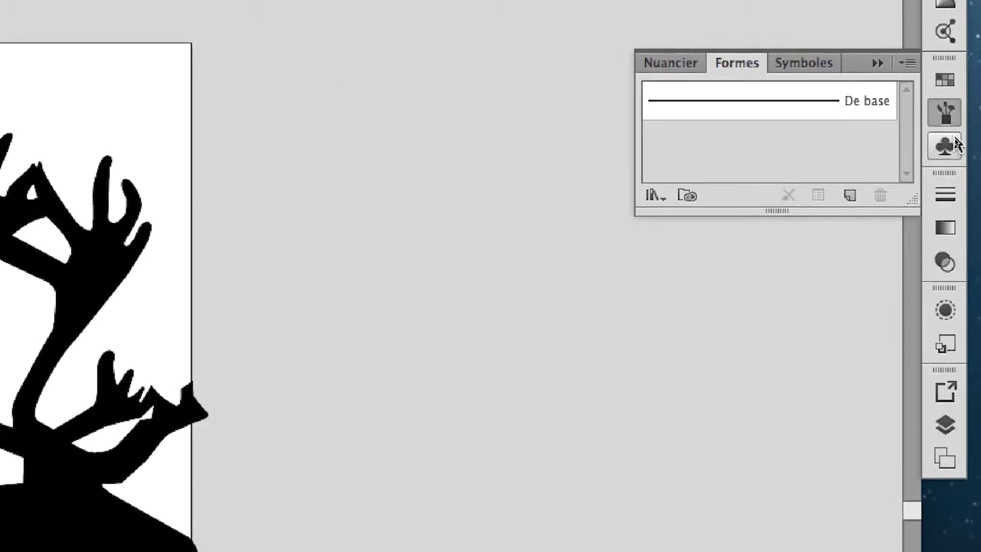
left_click(955, 161)
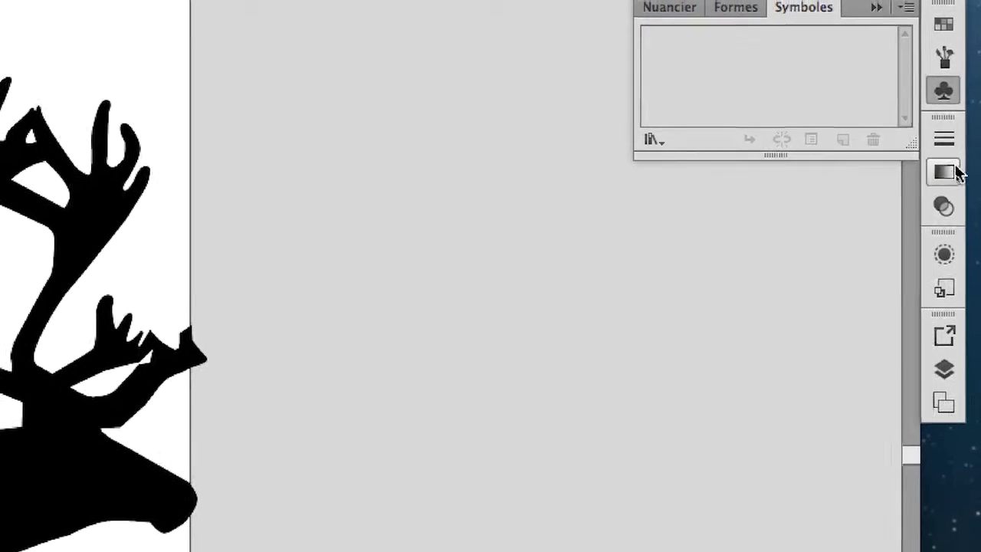
left_click(957, 171)
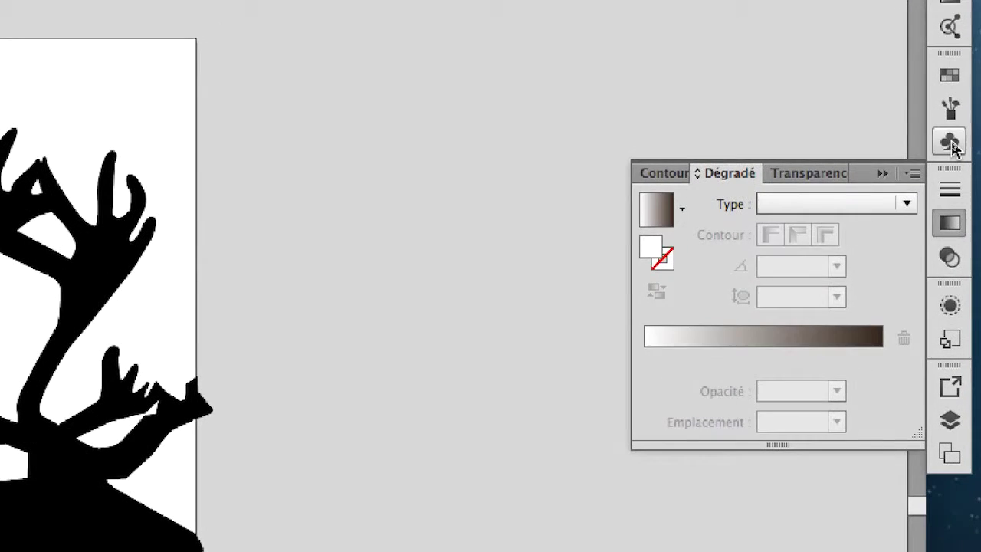
left_click(955, 140)
left_click(955, 133)
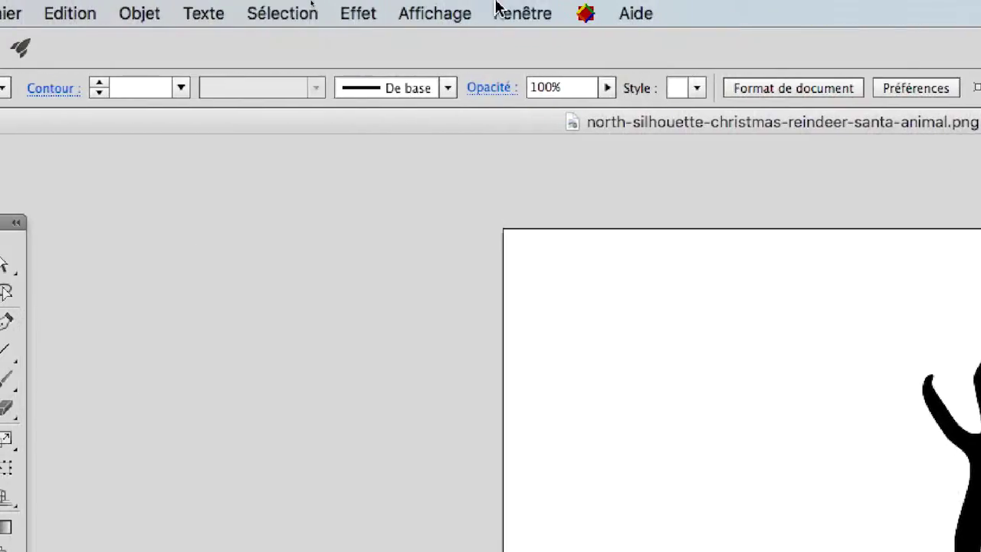
left_click(498, 10)
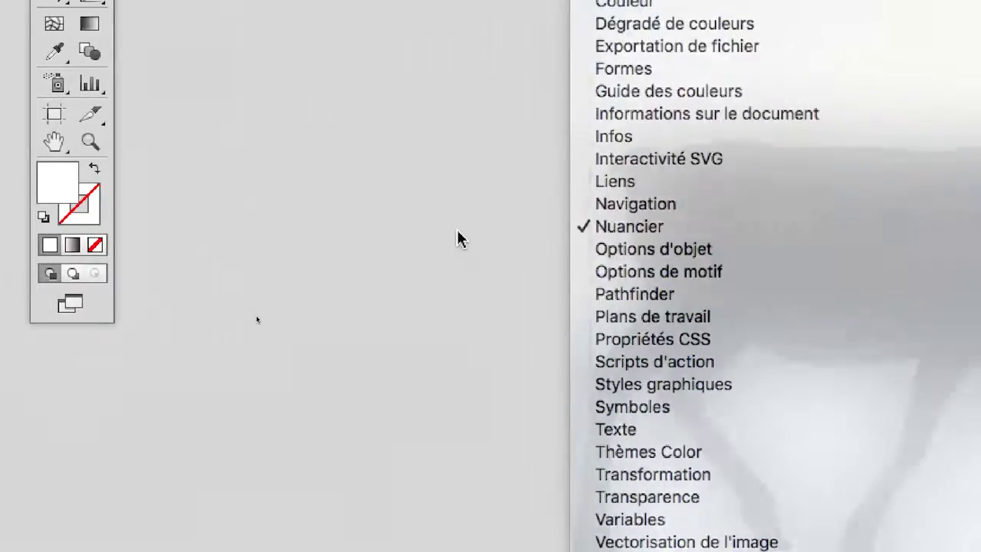
left_click(457, 242)
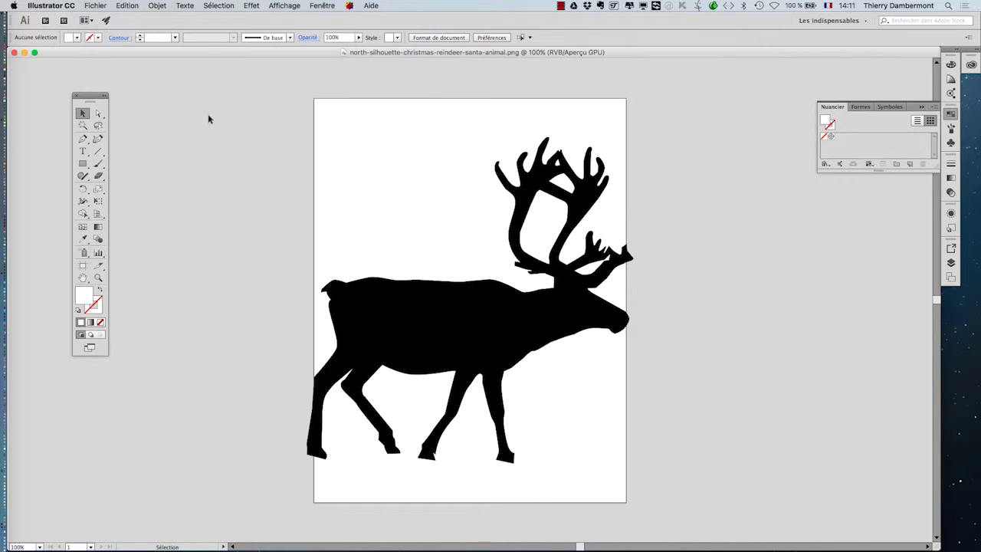
- Select the reindeer image with the Direct Selection tool and move the Tools panel nearer the artboard
left_click(98, 113)
left_click(449, 251)
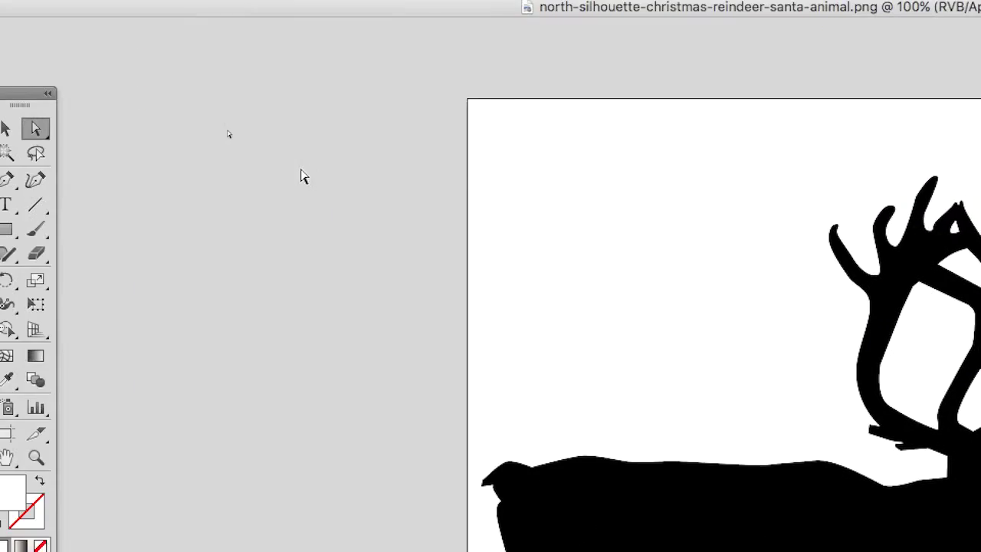
left_click_drag(207, 148, 305, 203)
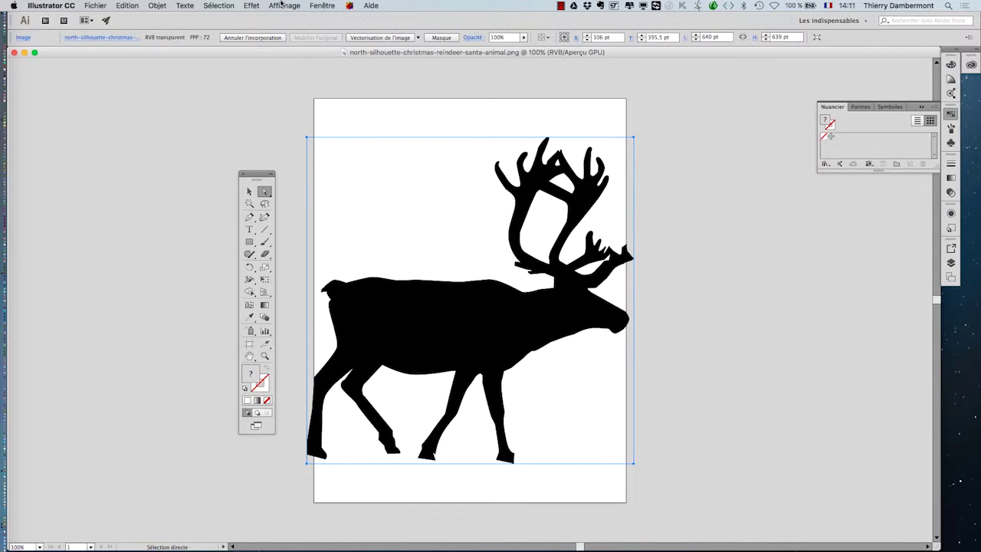
- Switch the view to Outline mode, then back to GPU Preview
left_click(280, 6)
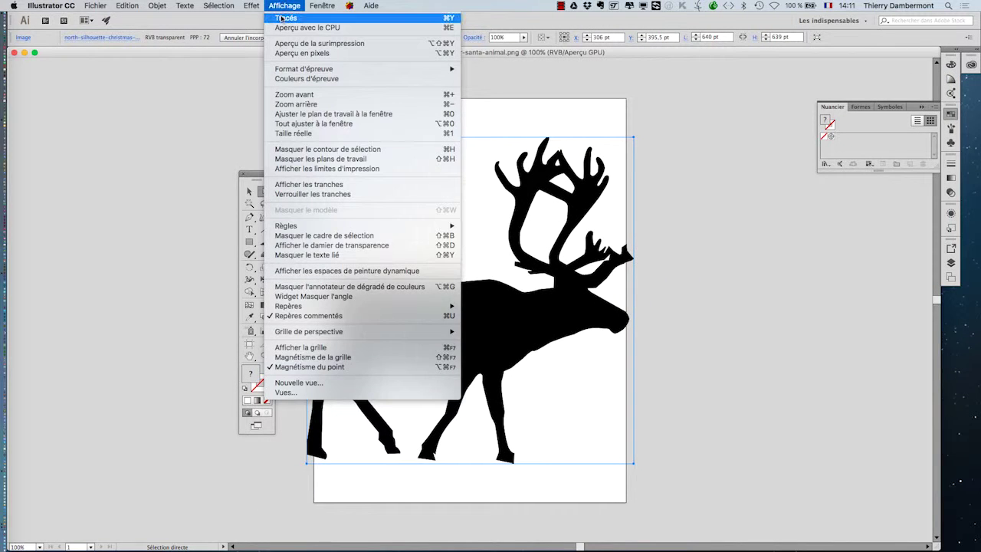
left_click(282, 19)
left_click(284, 6)
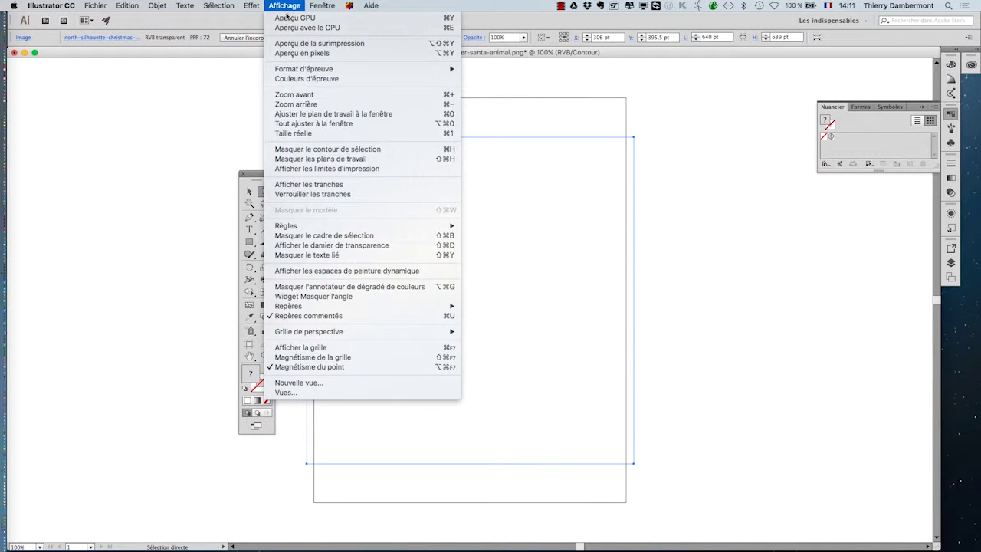
left_click(289, 21)
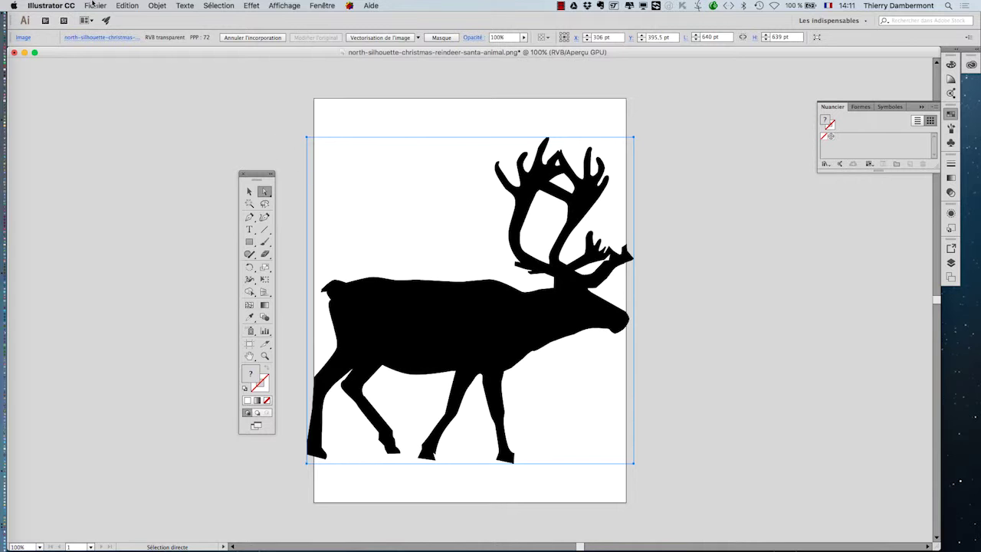
- Close the reindeer document without saving and move the Tools panel to the upper left
left_click(14, 52)
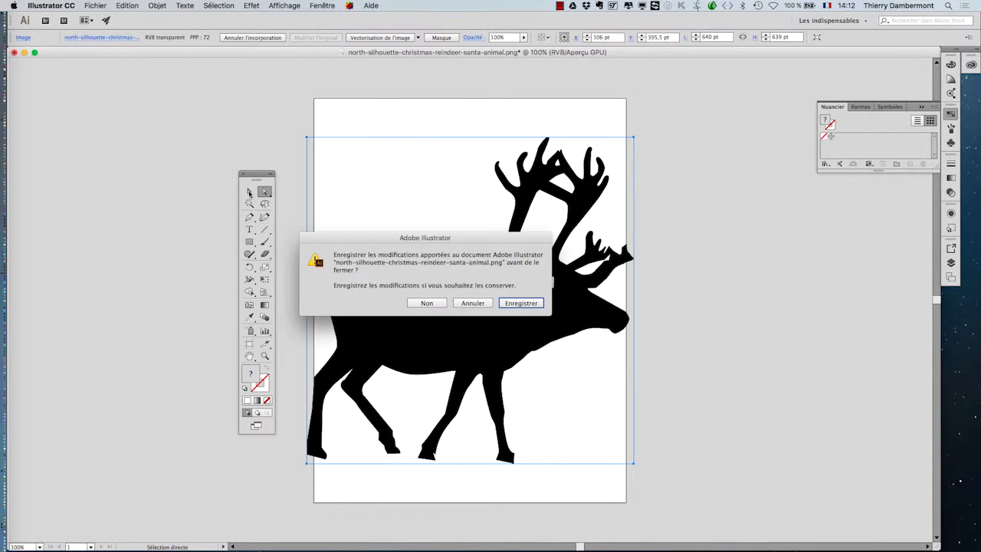
left_click(427, 304)
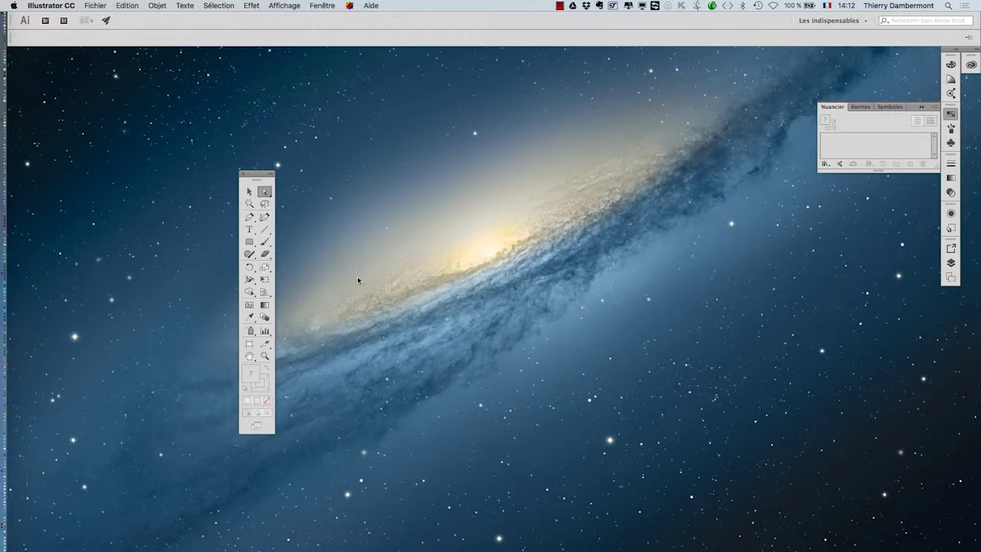
left_click_drag(254, 177, 43, 63)
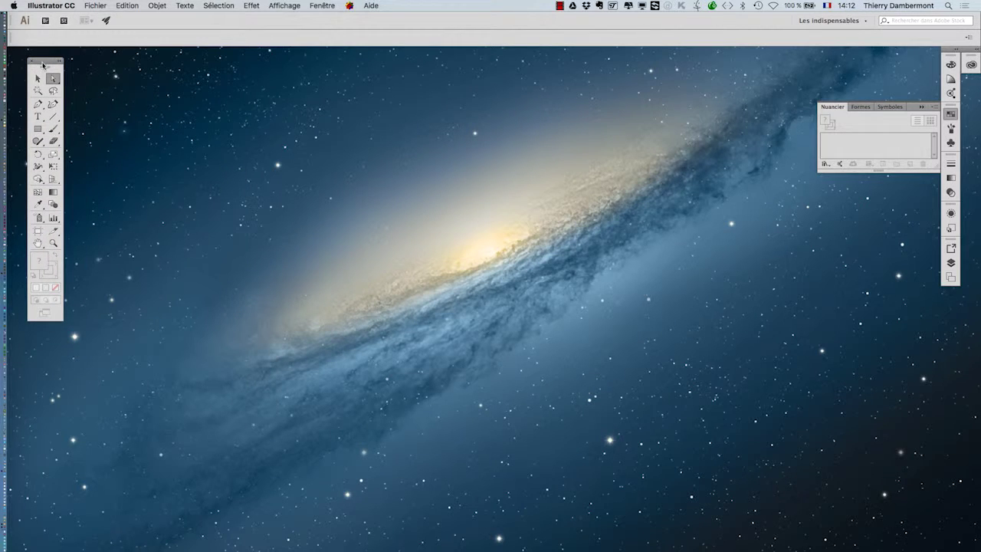
left_click(95, 5)
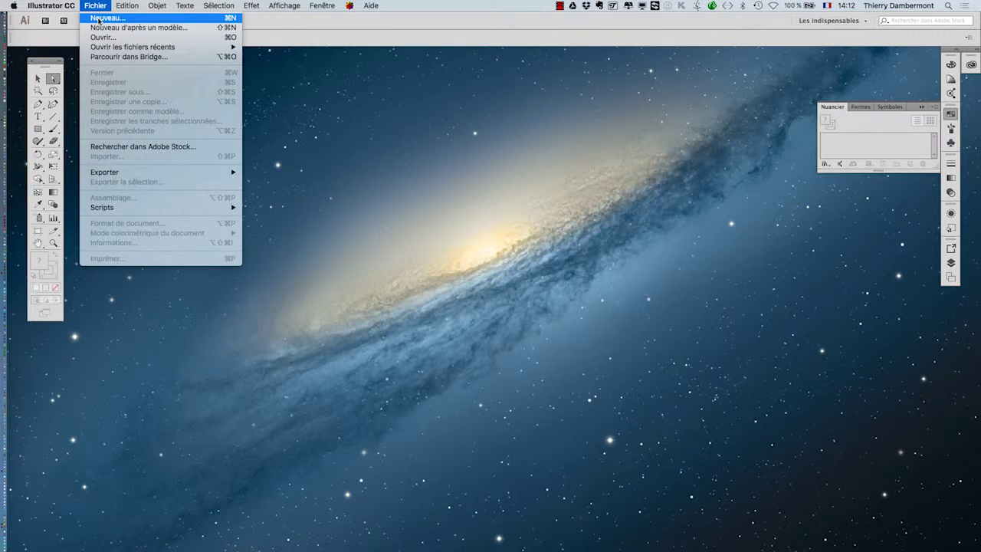
left_click(98, 19)
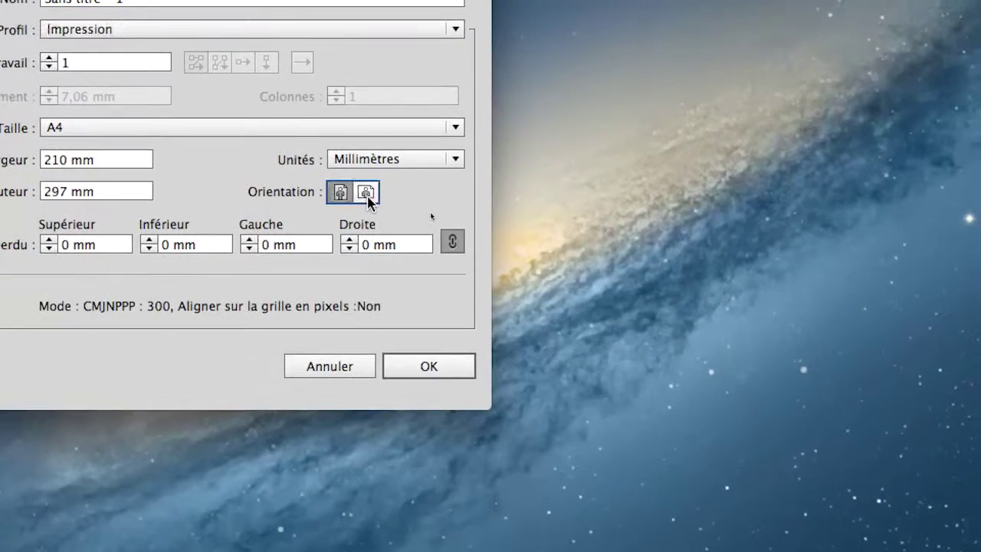
left_click(366, 193)
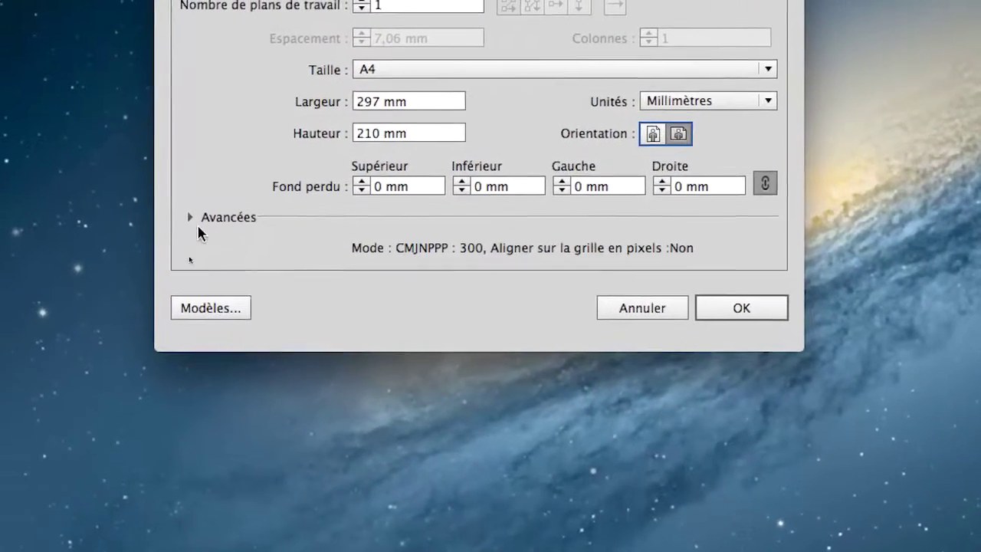
left_click(192, 219)
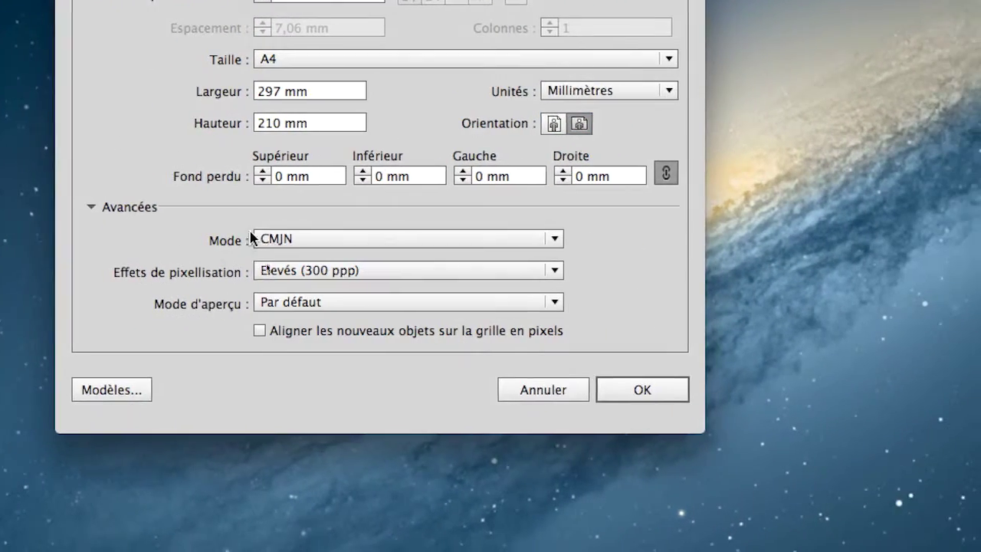
left_click(261, 237)
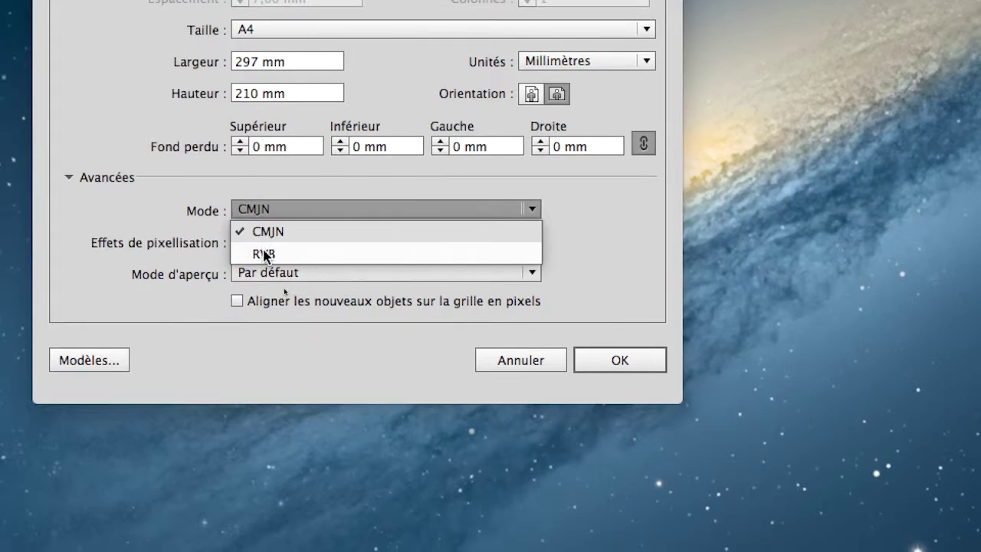
left_click(274, 254)
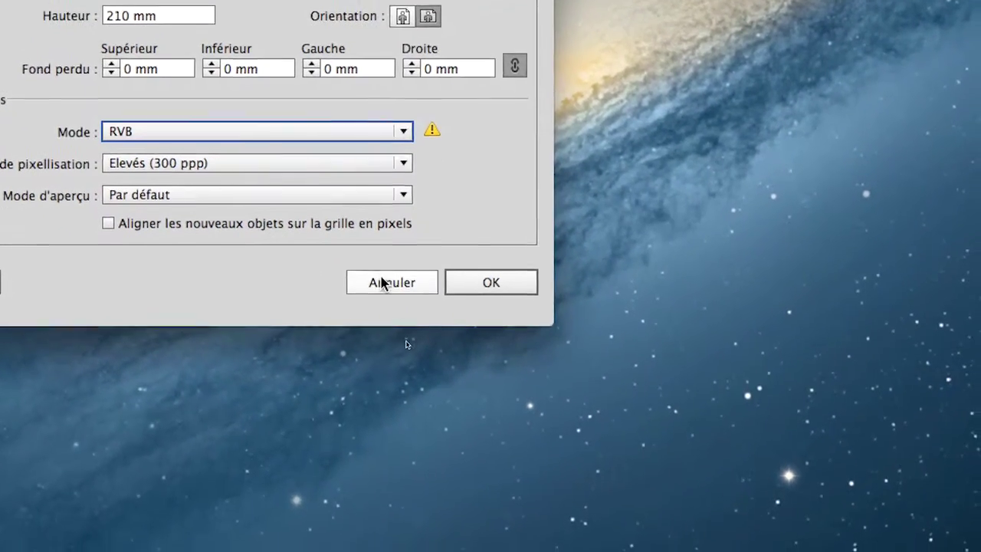
left_click(387, 291)
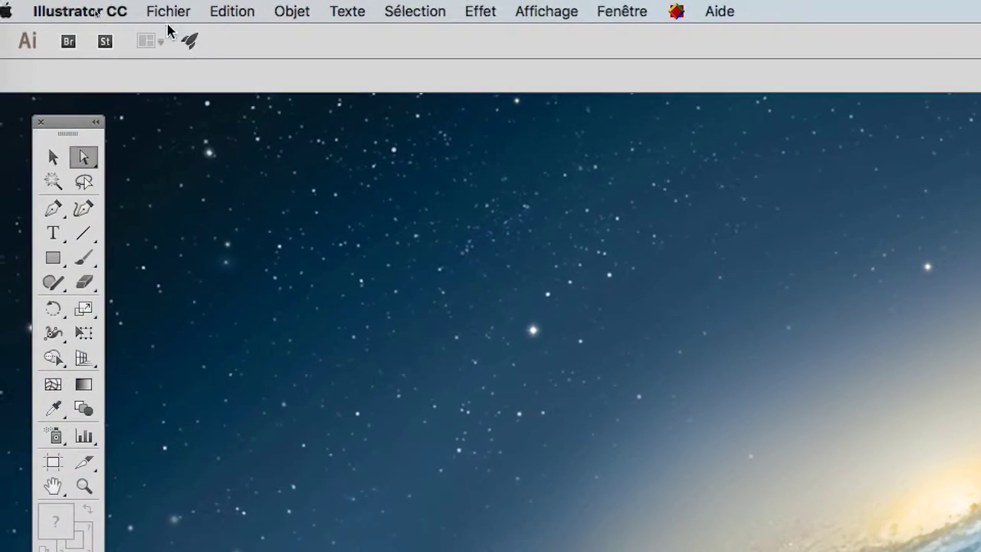
- Set up a new document with the Impression profile, RVB colour mode and landscape A4 orientation
left_click(170, 13)
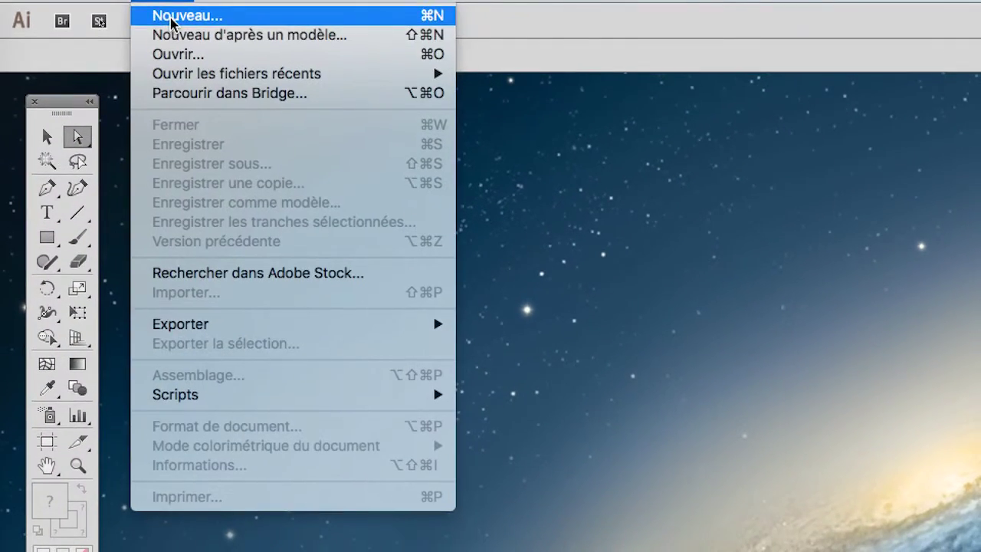
left_click(153, 33)
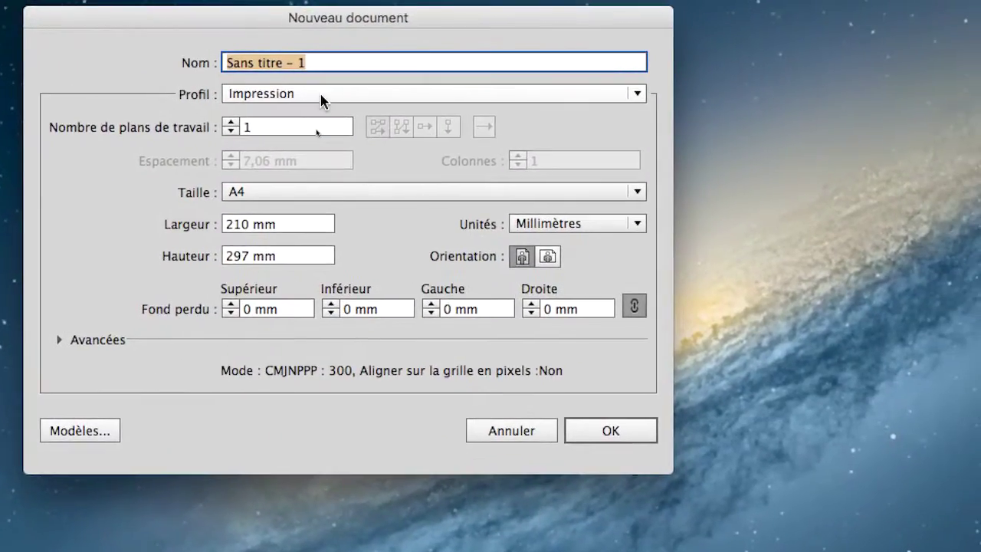
left_click(320, 95)
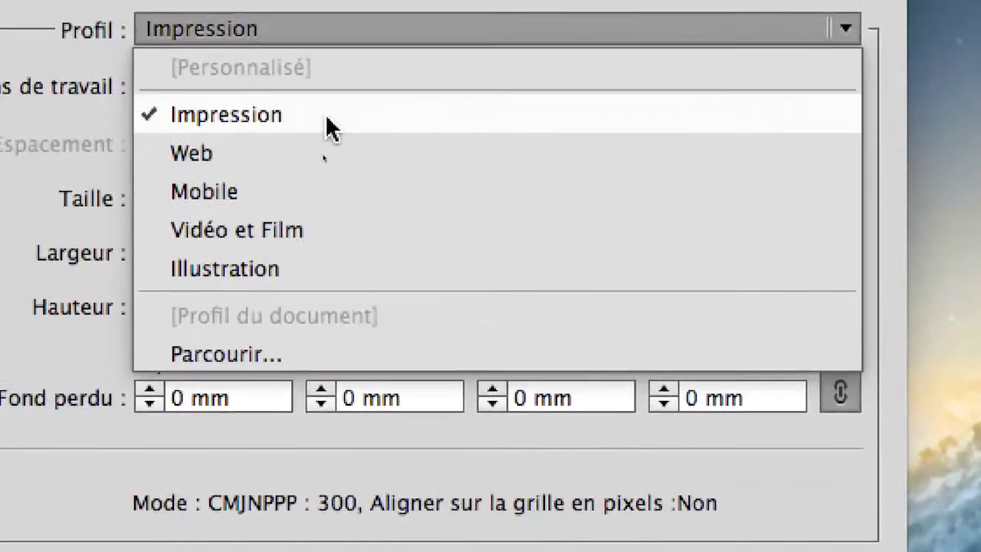
left_click(327, 120)
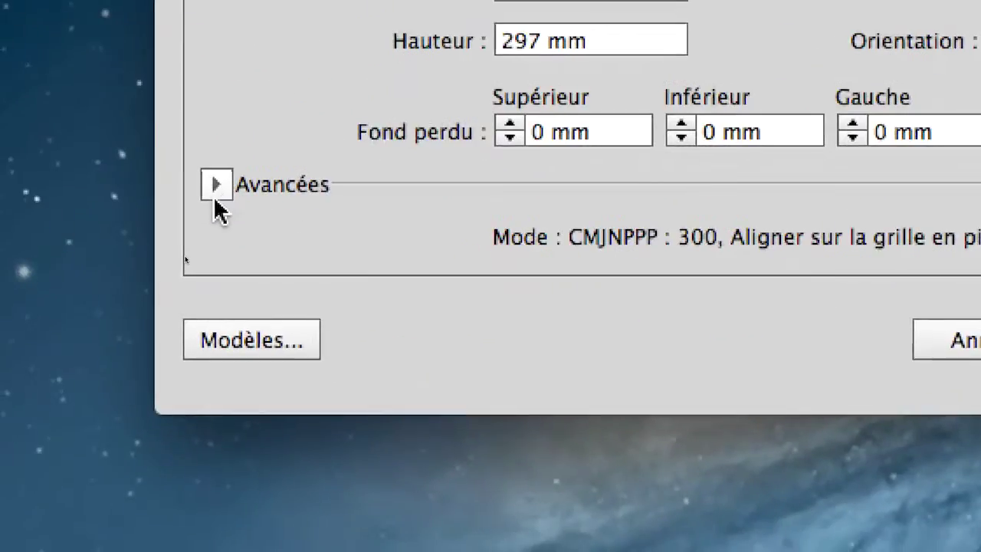
left_click(215, 190)
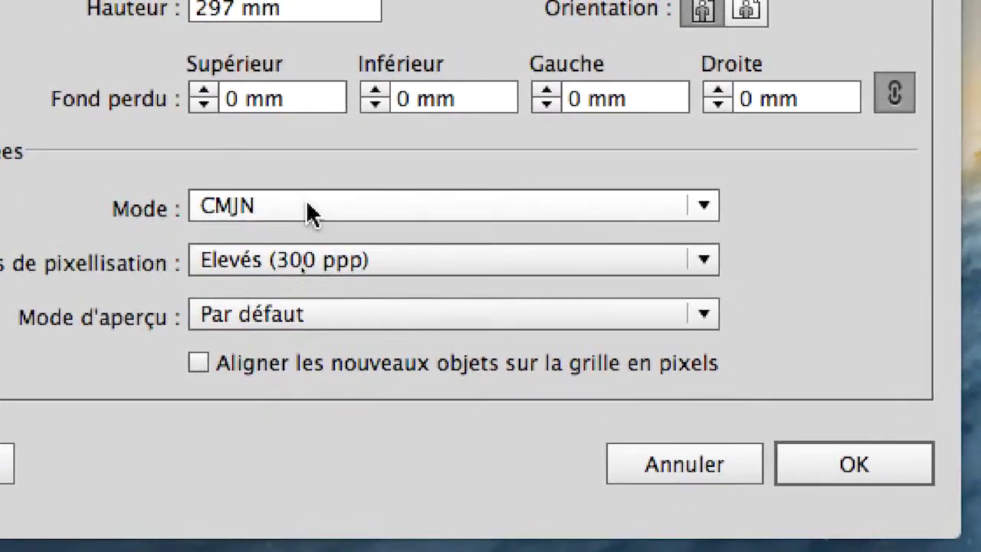
left_click(295, 246)
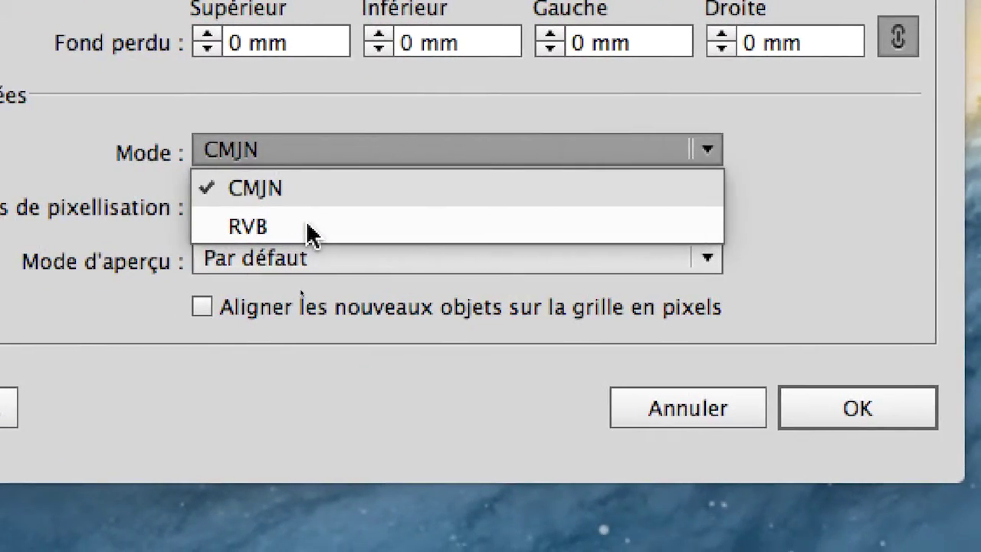
left_click(306, 222)
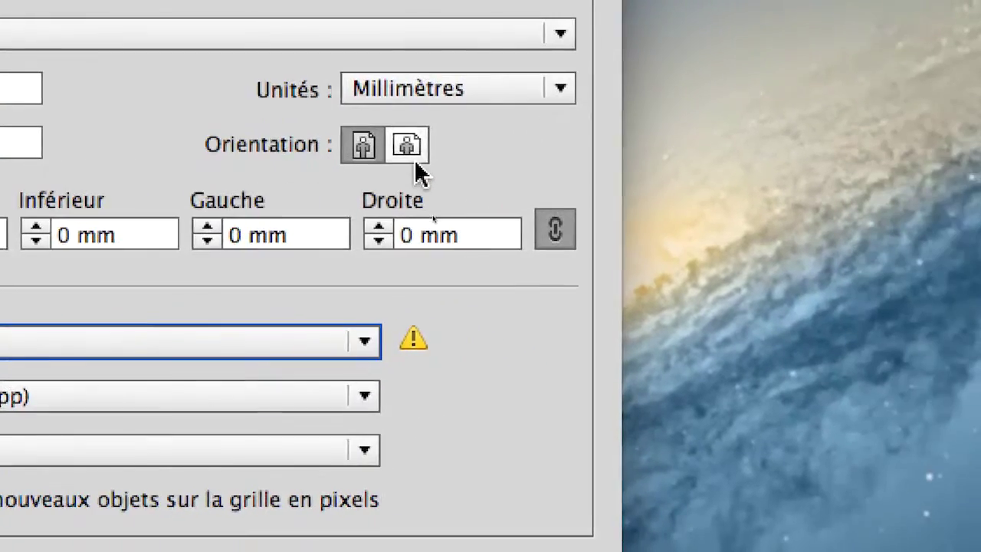
left_click(406, 150)
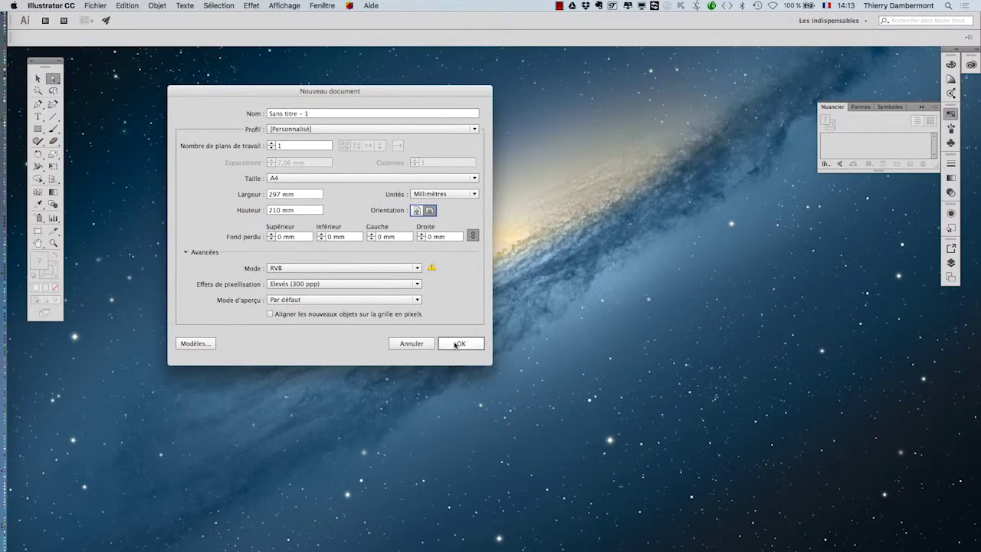
- Create the document and import the reindeer PNG onto the artboard
left_click(457, 344)
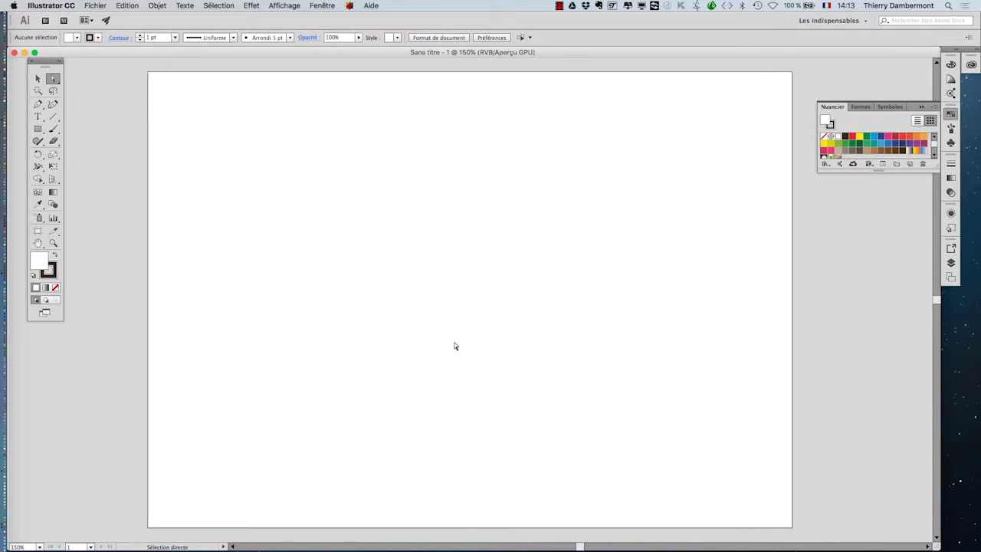
left_click(105, 5)
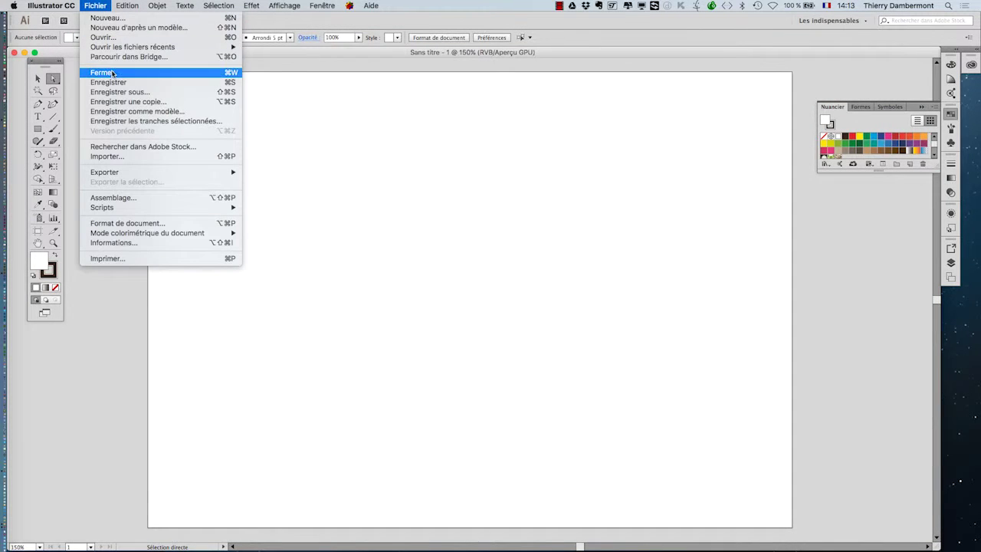
left_click(124, 156)
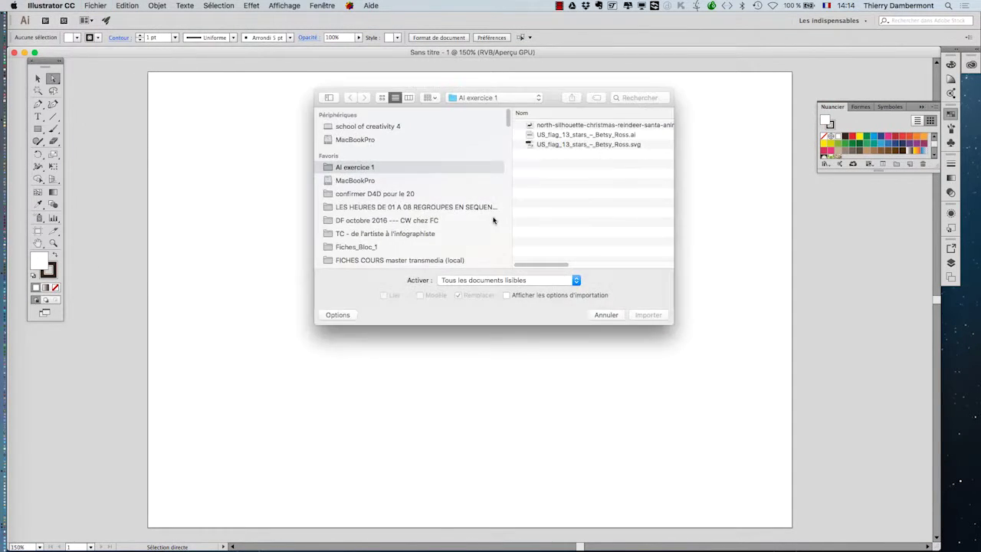
left_click(553, 129)
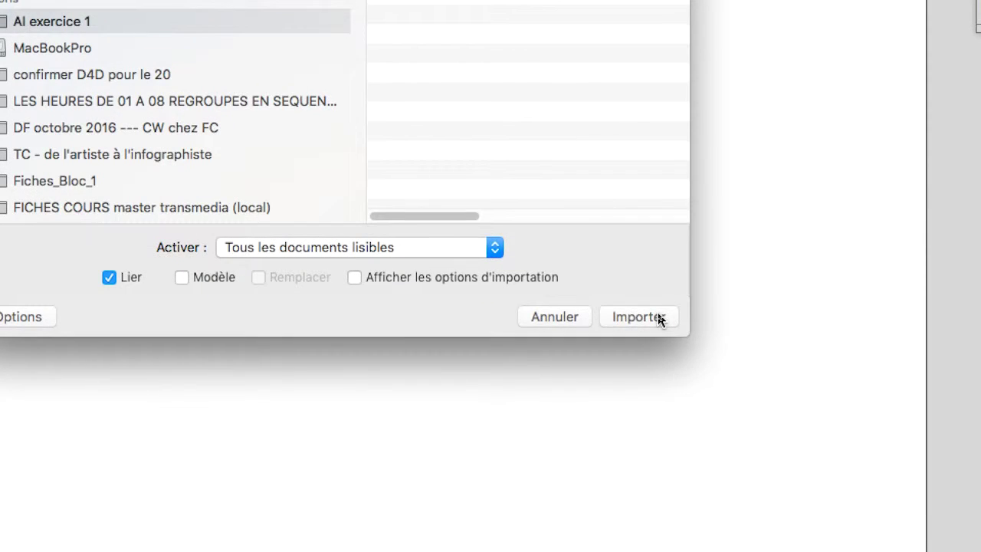
left_click(639, 317)
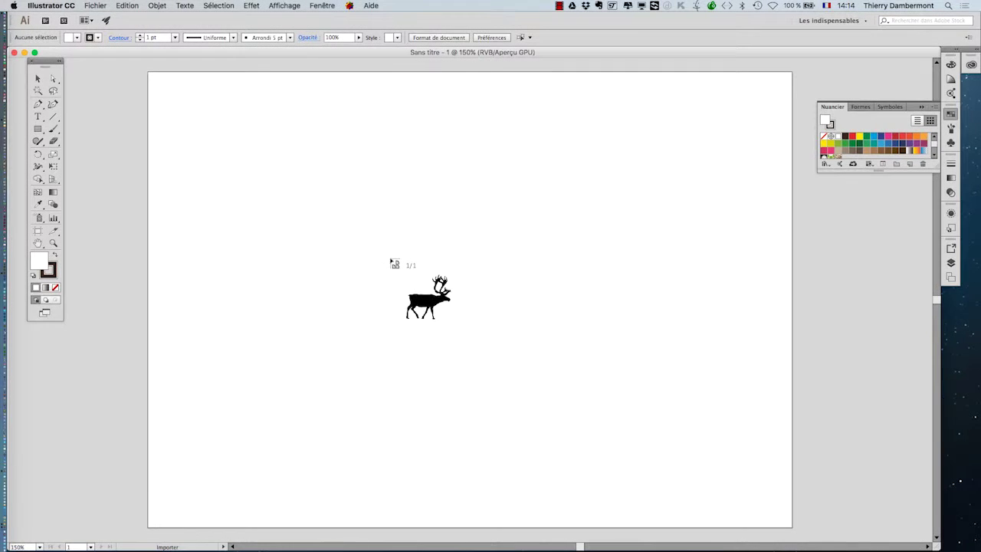
left_click(223, 132)
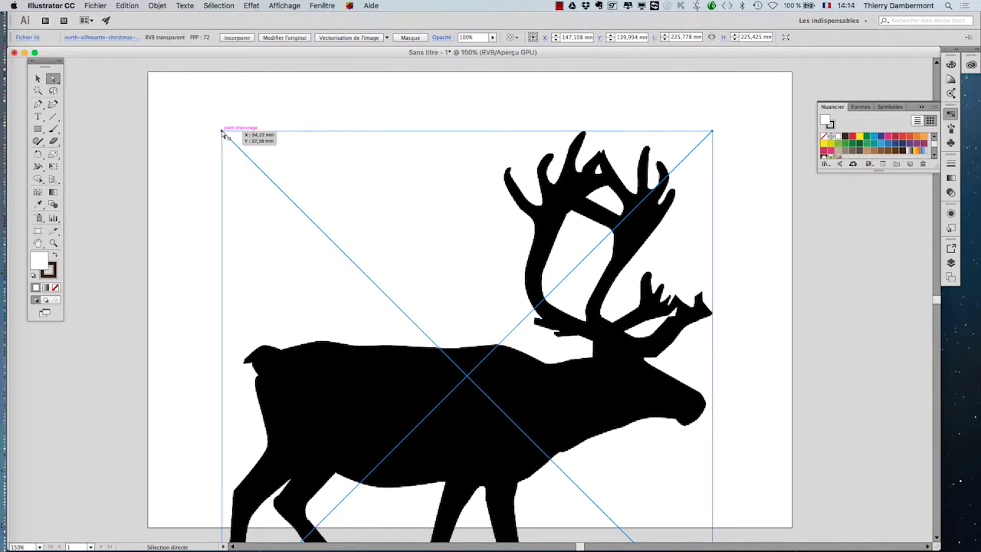
- Undo the reindeer import with Edit > Undo Import
left_click(131, 5)
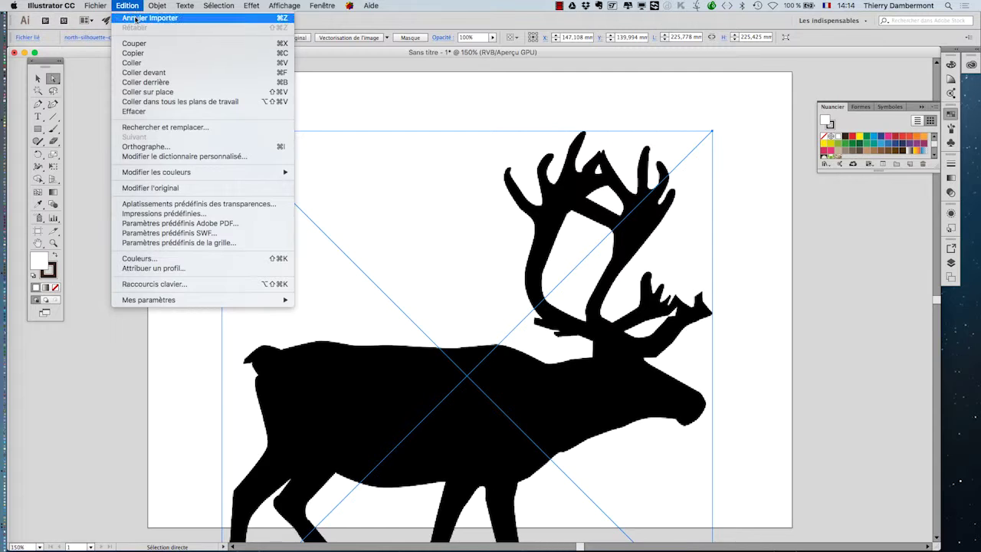
left_click(137, 20)
left_click(94, 5)
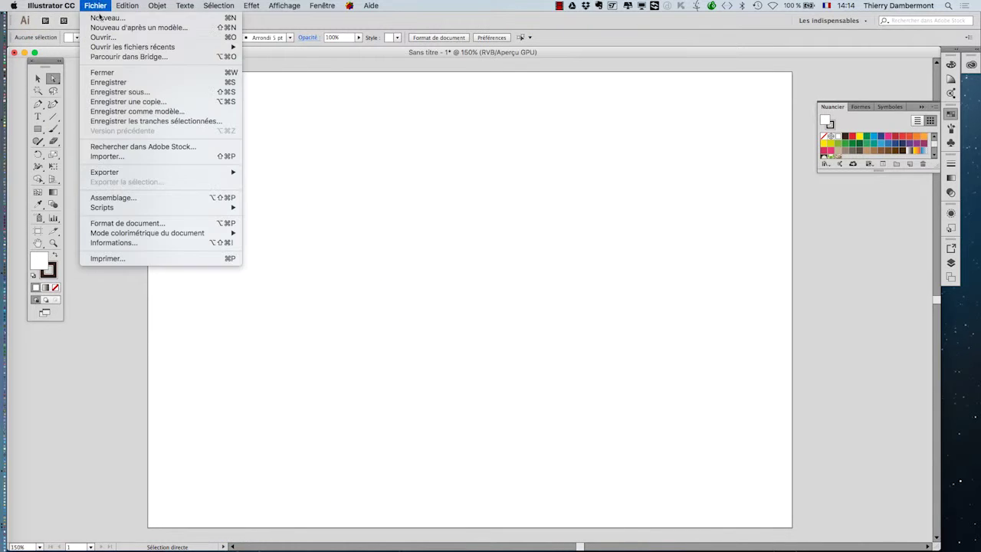
- Import the reindeer PNG as a link and drag a top-left square to place it at 96.6 × 96.4 mm
left_click(129, 161)
left_click(564, 125)
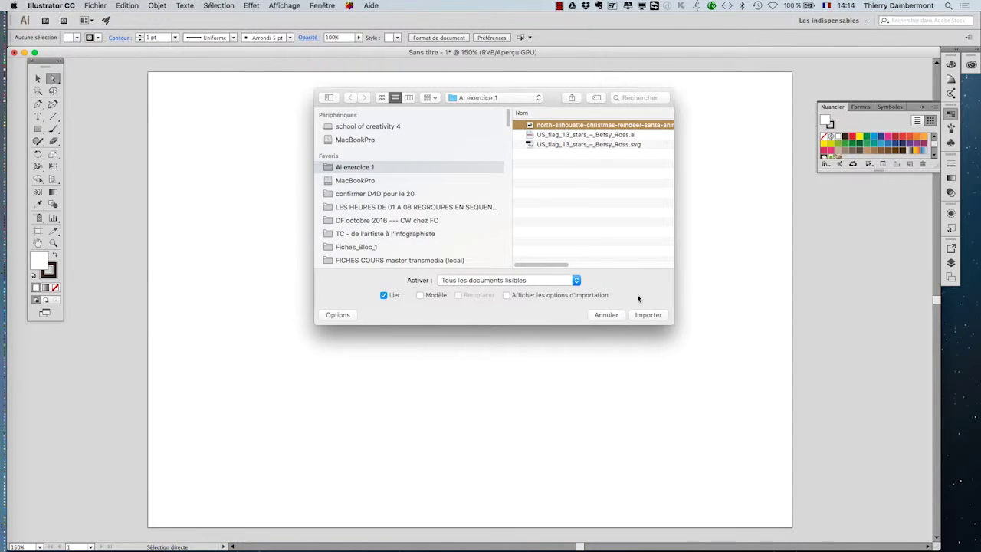
left_click(647, 315)
left_click_drag(202, 115, 544, 328)
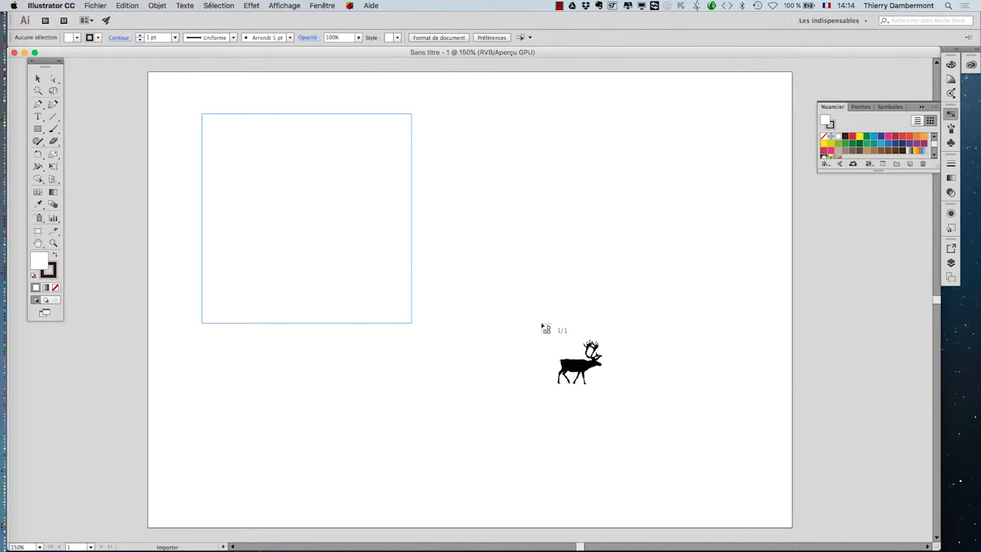
left_click_drag(541, 326, 541, 327)
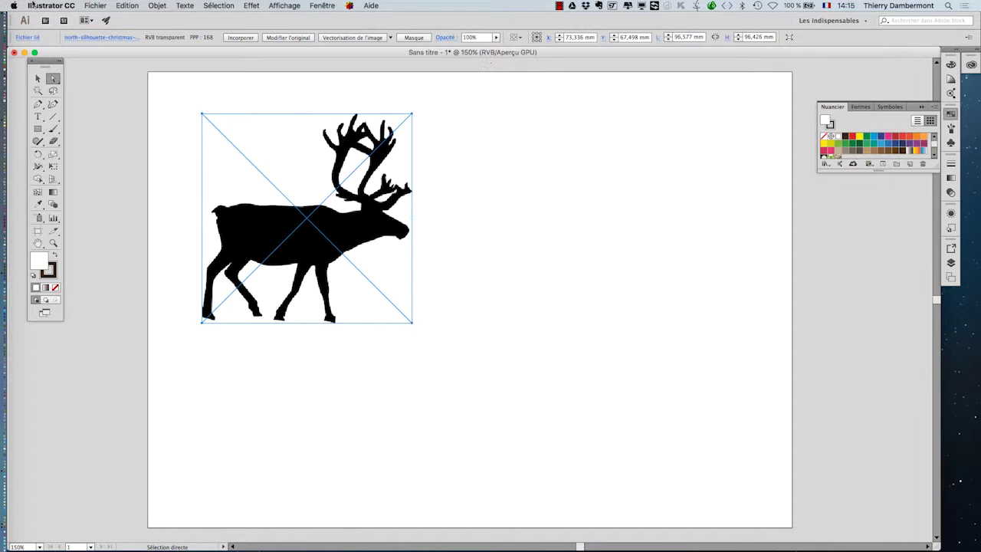
left_click(95, 6)
- Save the document as premier-doc-01.ai, accepting the default Illustrator options
left_click(764, 268)
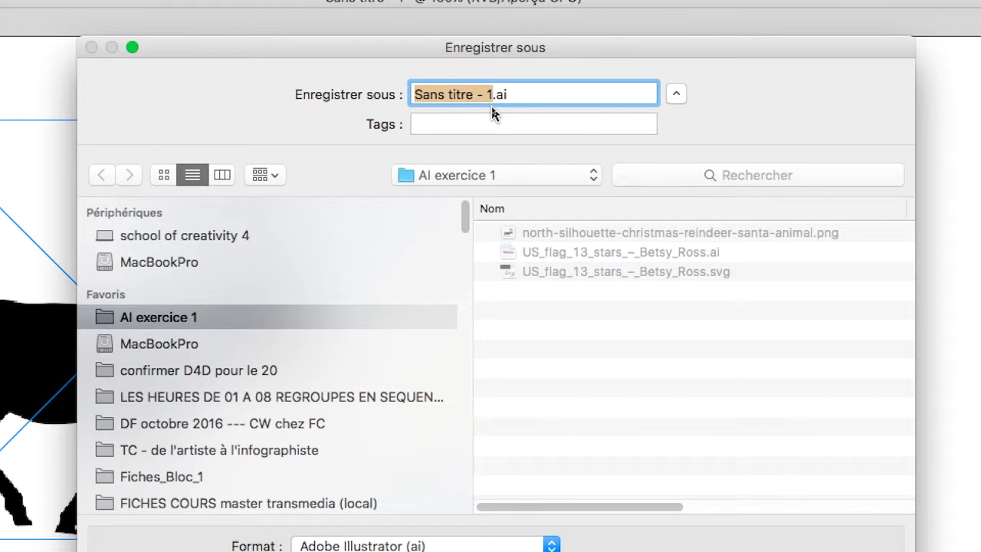
type("premier-doc")
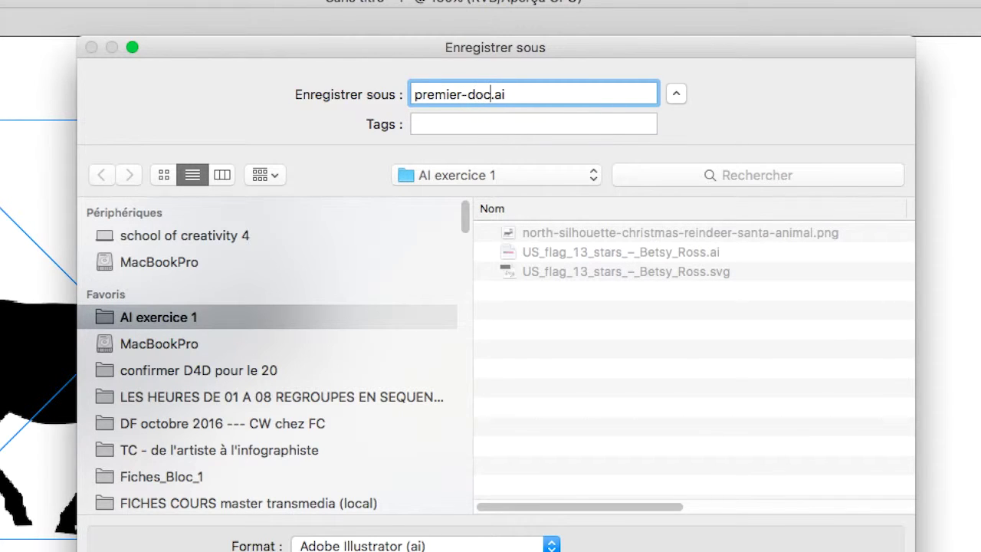
type("-")
type("01")
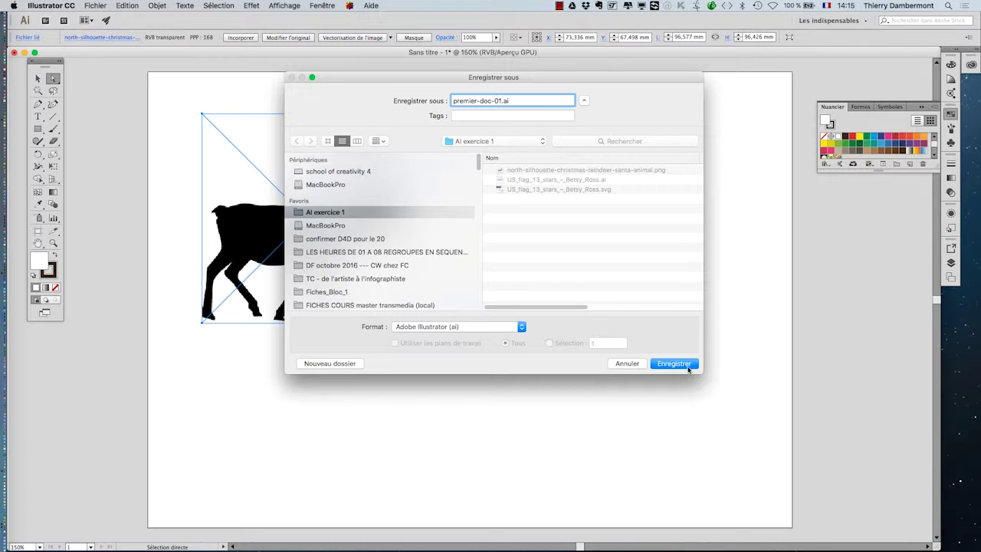
left_click(674, 363)
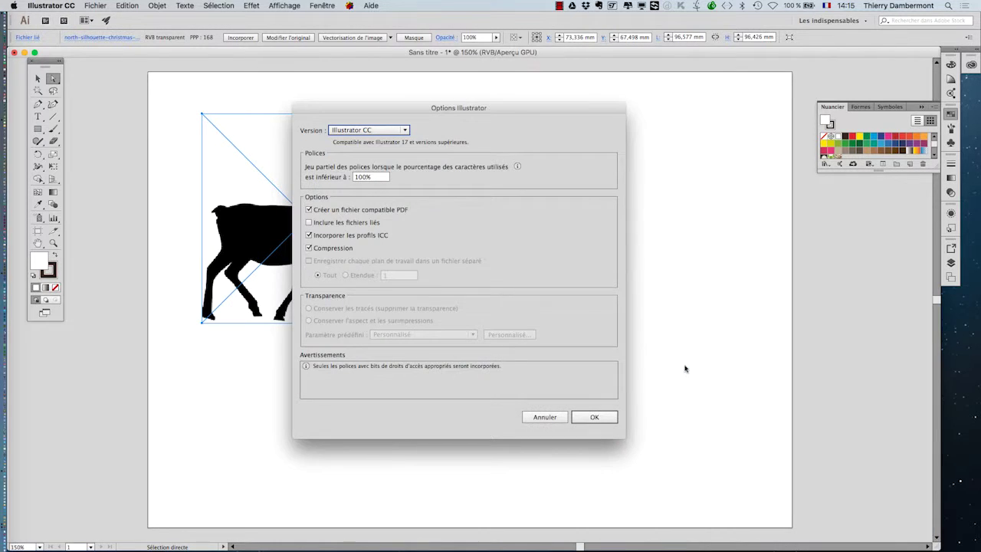
left_click(610, 420)
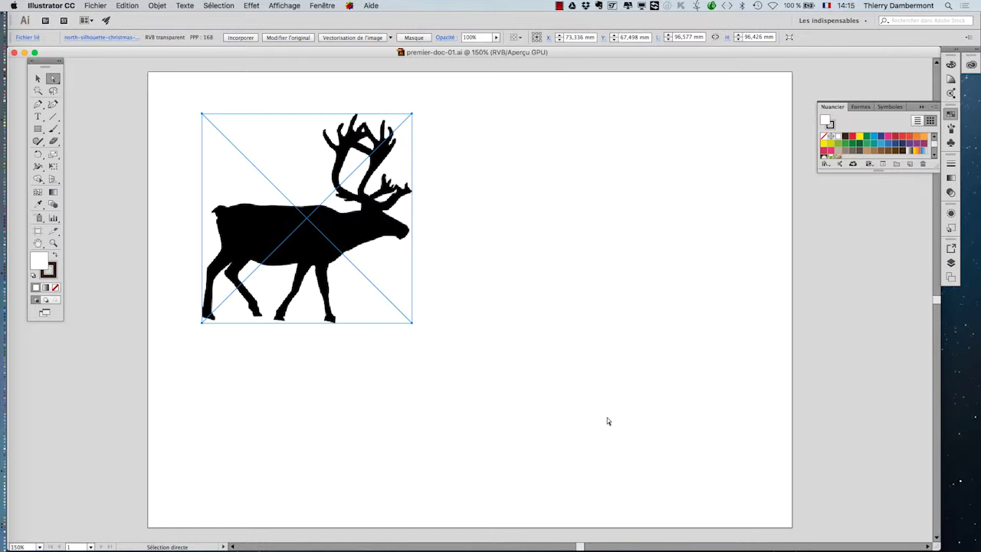
left_click(84, 6)
- Re-save premier-doc-01.ai under the same name, keeping the Adobe Illustrator (ai) format
left_click(116, 92)
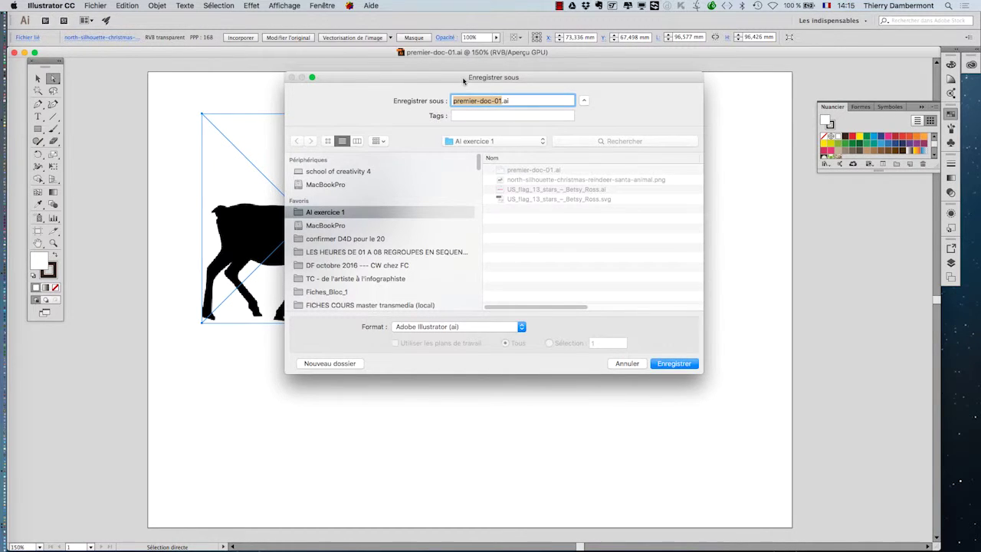
left_click_drag(463, 80, 722, 177)
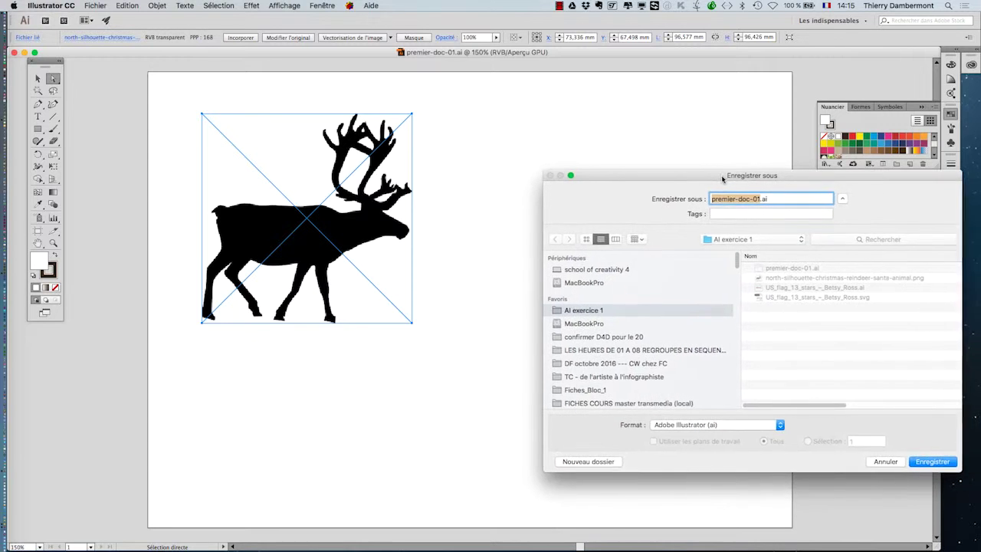
mouse_move(722, 178)
left_mouse_down()
mouse_move(426, 136)
mouse_move(318, 102)
left_mouse_up()
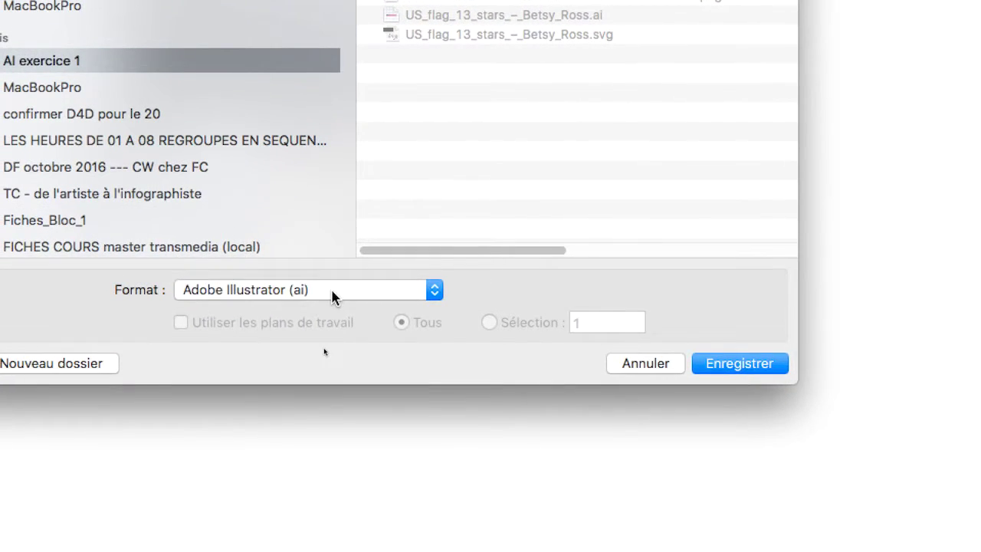
left_click(344, 304)
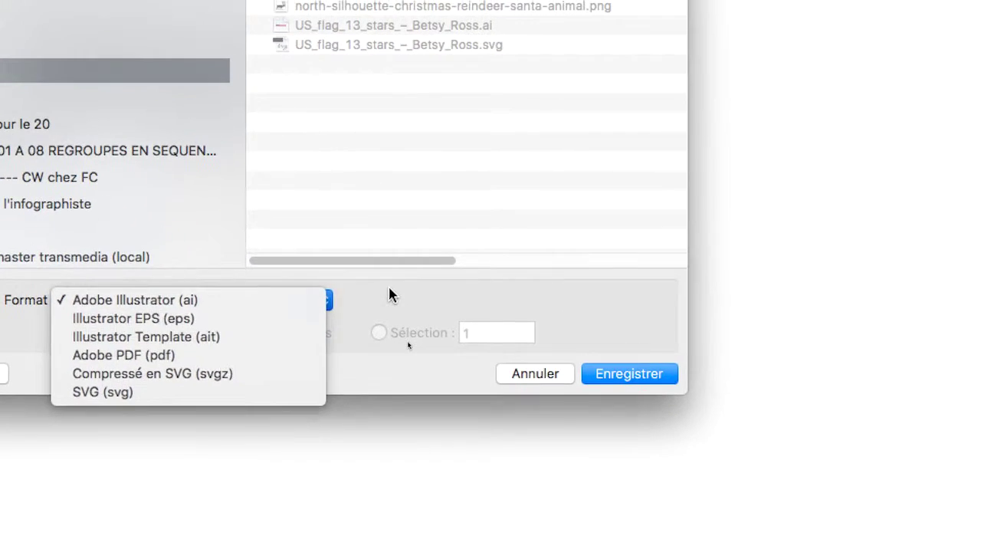
left_click(389, 297)
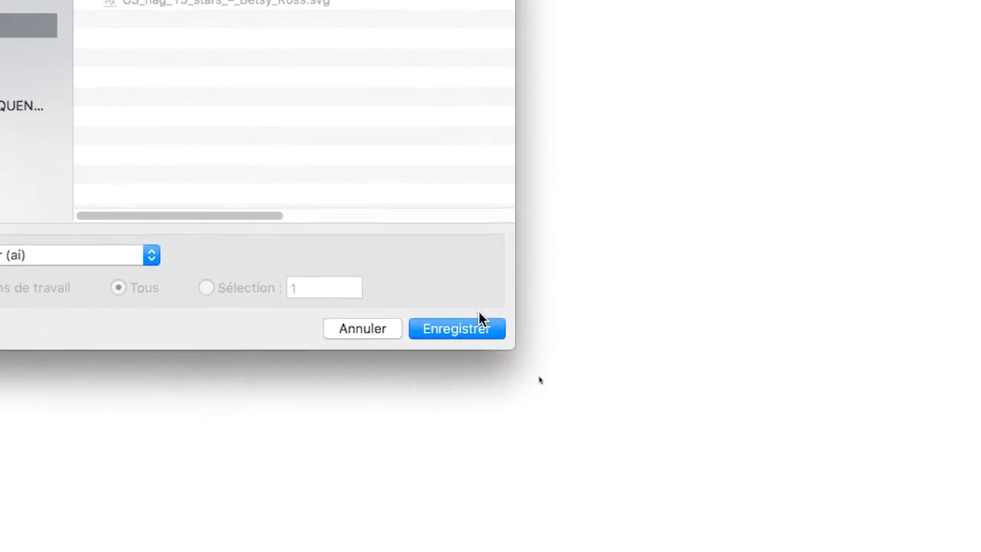
left_click(646, 373)
- Confirm replacing premier-doc-01.ai, check the legacy Illustrator versions list, then cancel the save options
left_click(403, 170)
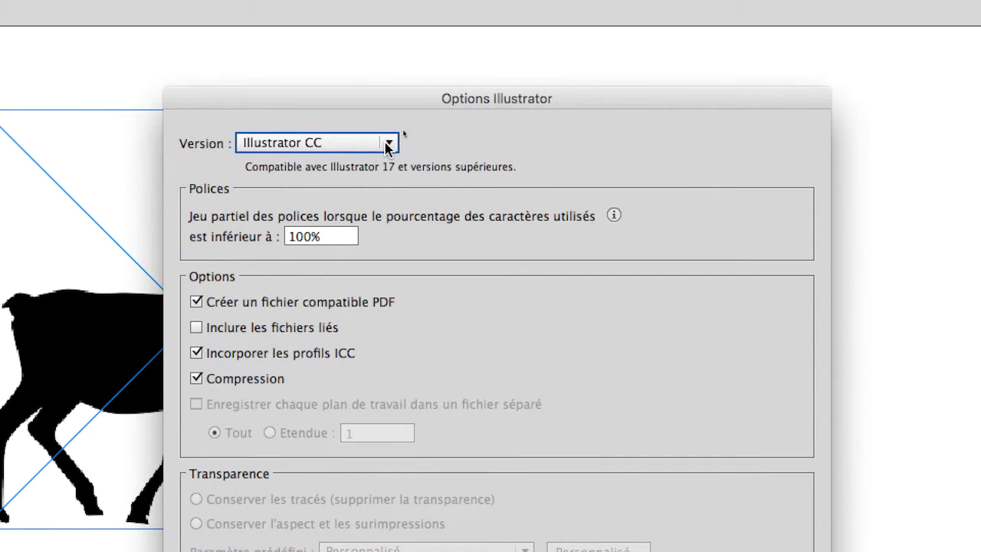
left_click(387, 146)
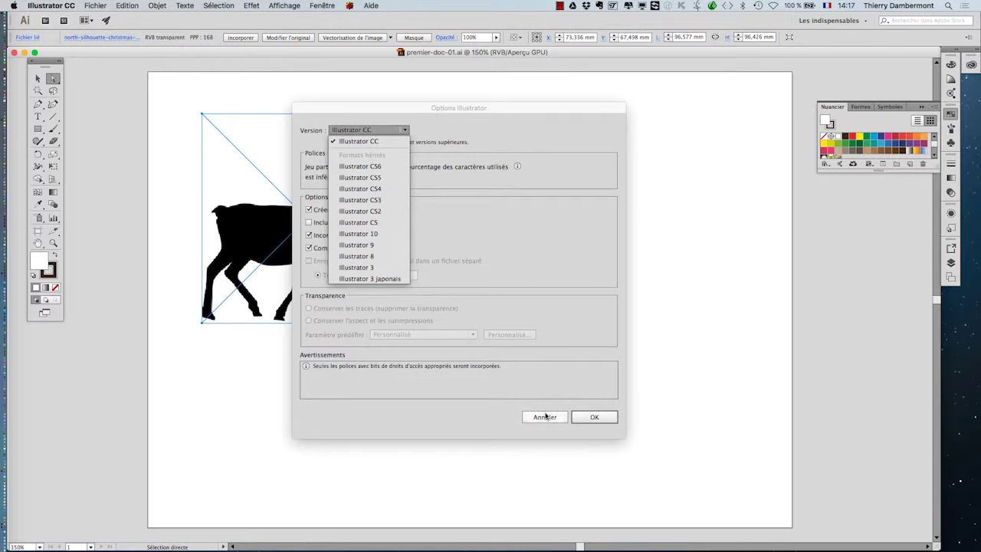
left_click(546, 414)
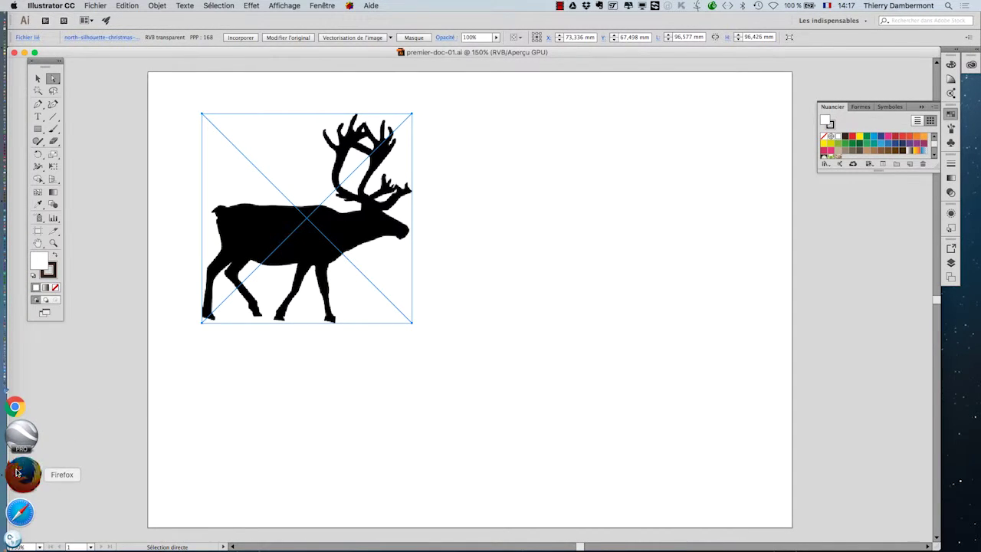
- In a new Firefox window, search Google Images for 'extrusion 3D'
left_click(15, 471)
left_click(73, 6)
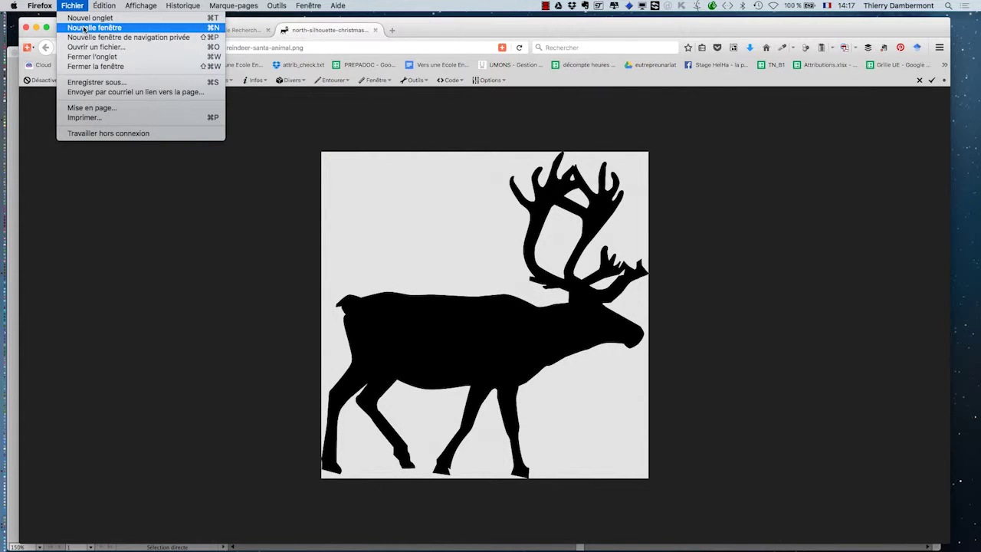
left_click(85, 26)
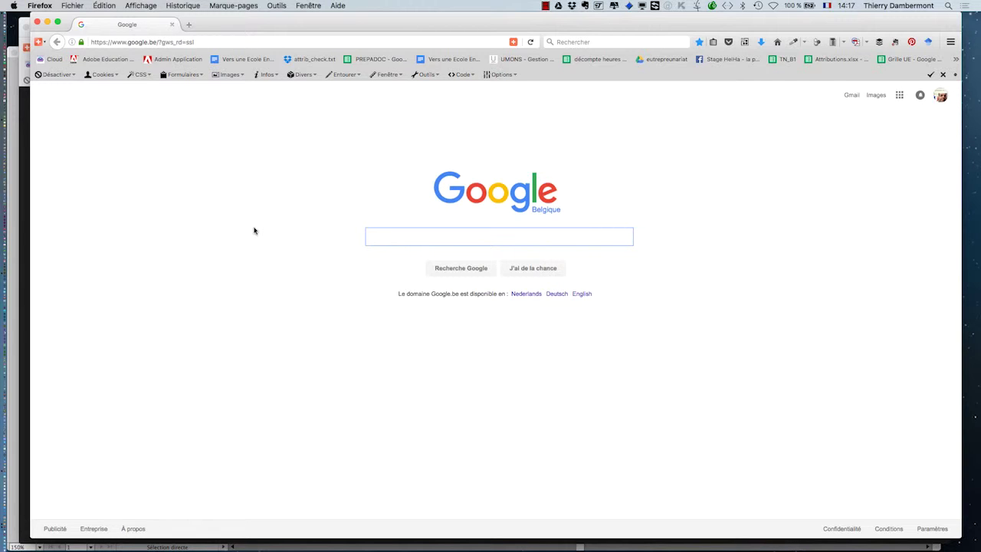
type("extr")
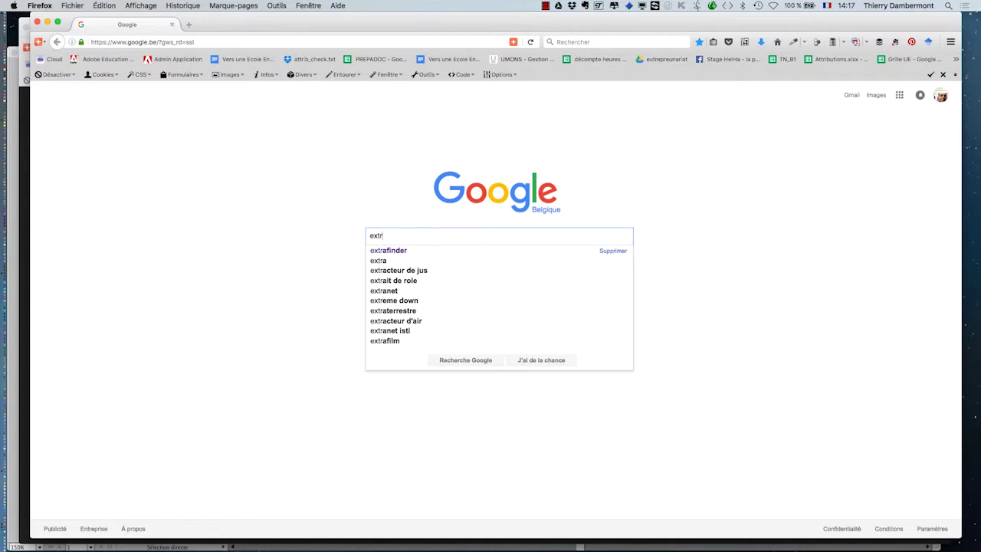
type("usion")
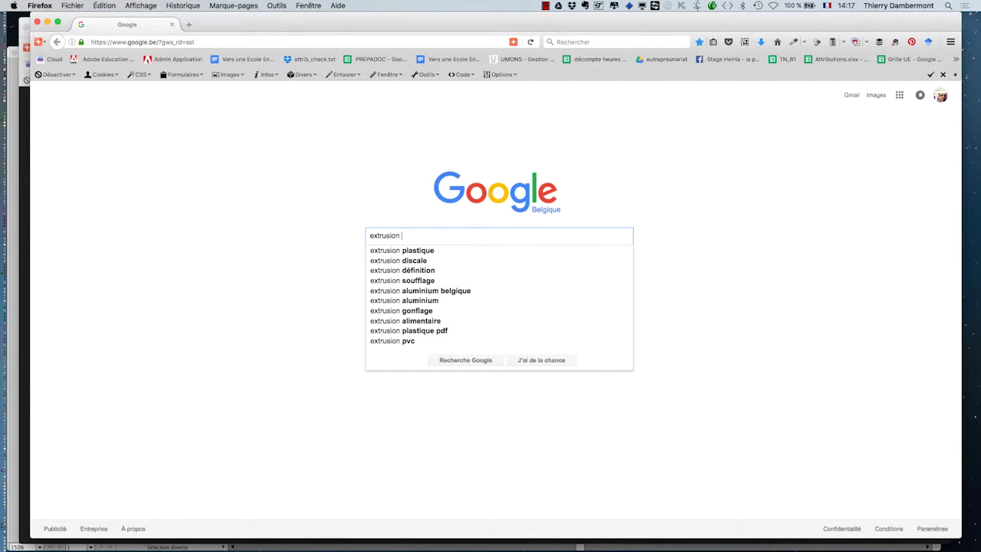
type(" 3D")
key("Return")
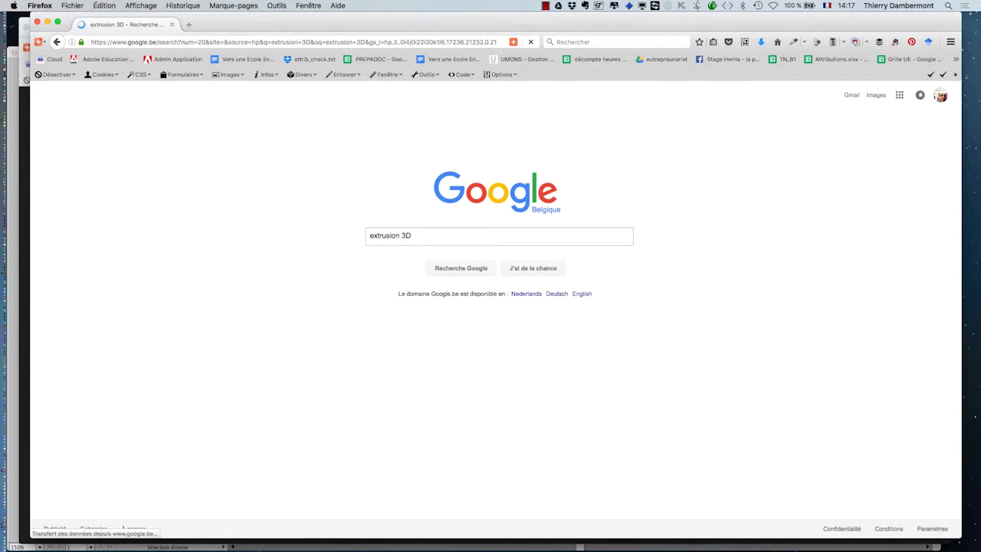
left_click(131, 123)
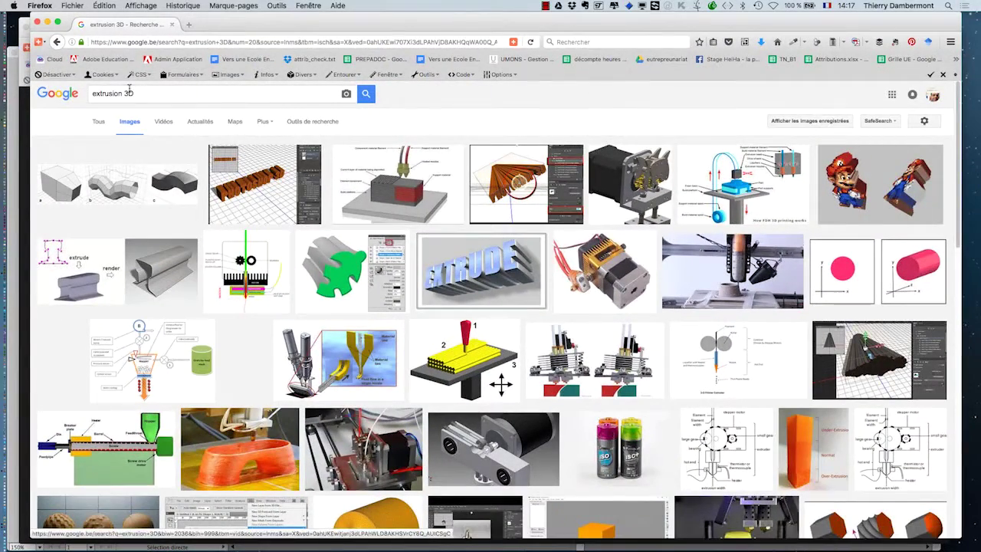
- Refine the search to 'extrusion 3D revolution', enlarge a revolution diagram, then browse the results
left_click(136, 92)
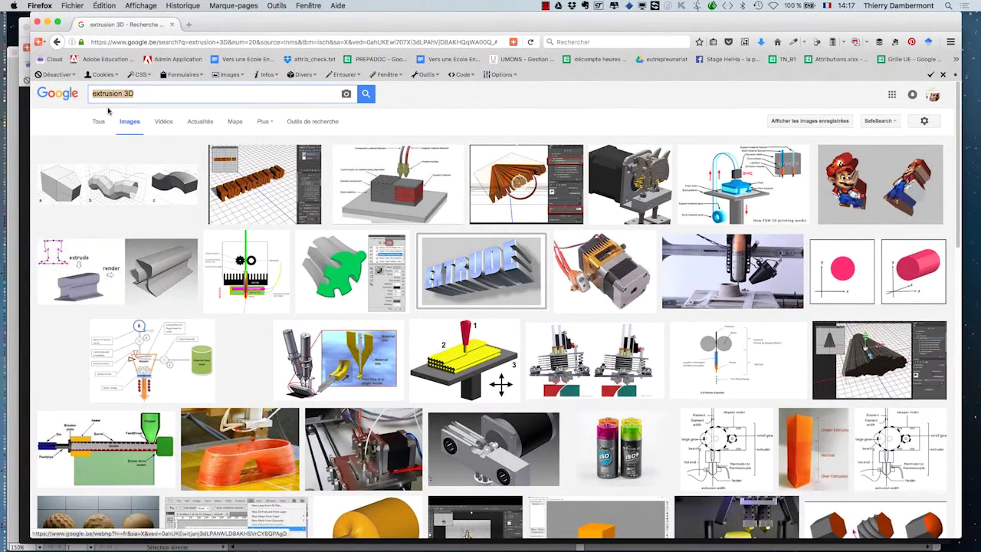
left_click(135, 93)
type("revol")
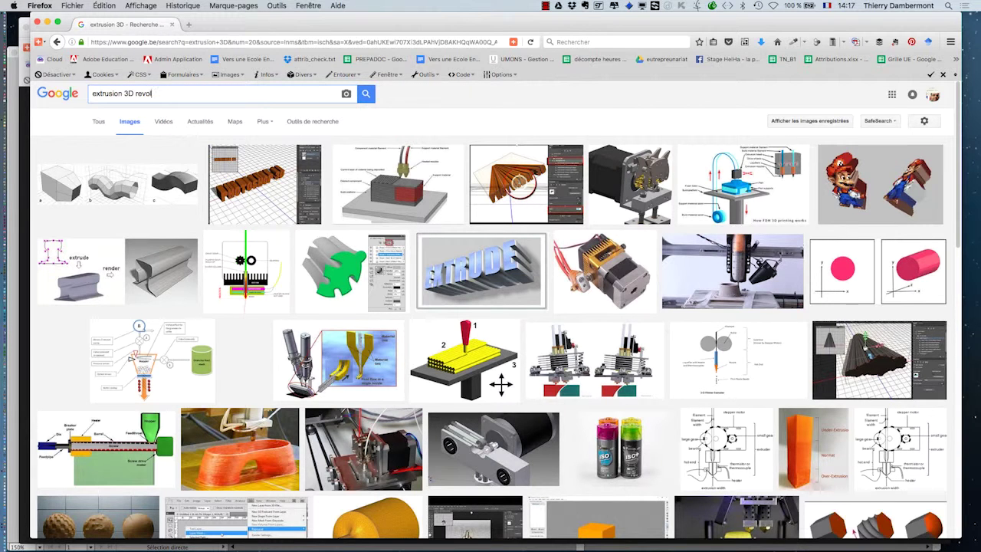
type("ution")
key("Return")
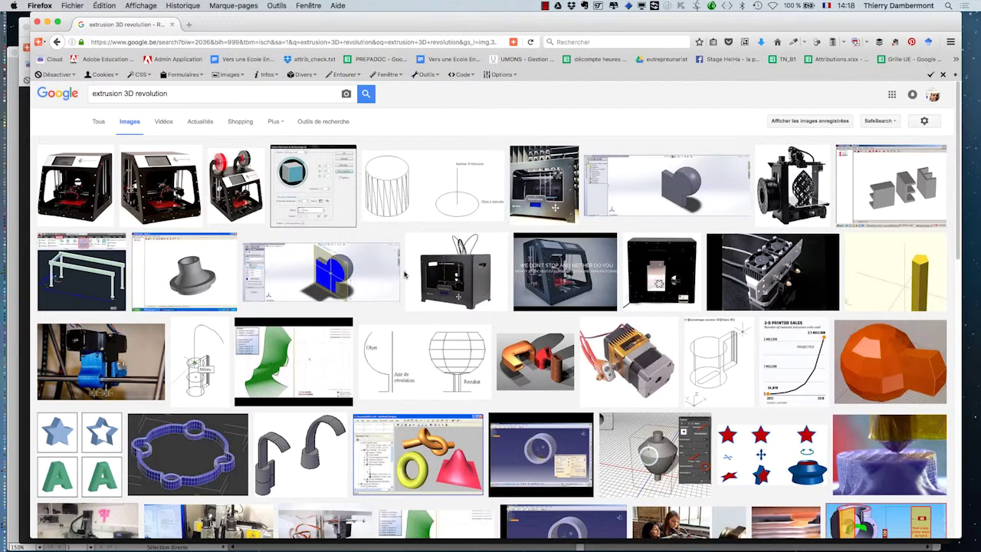
mouse_move(388, 389)
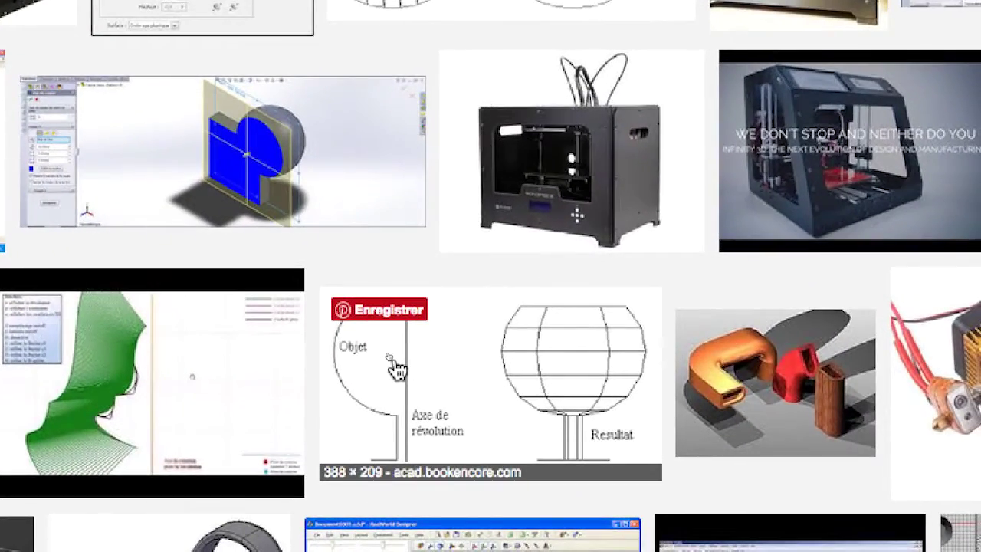
left_click(395, 370)
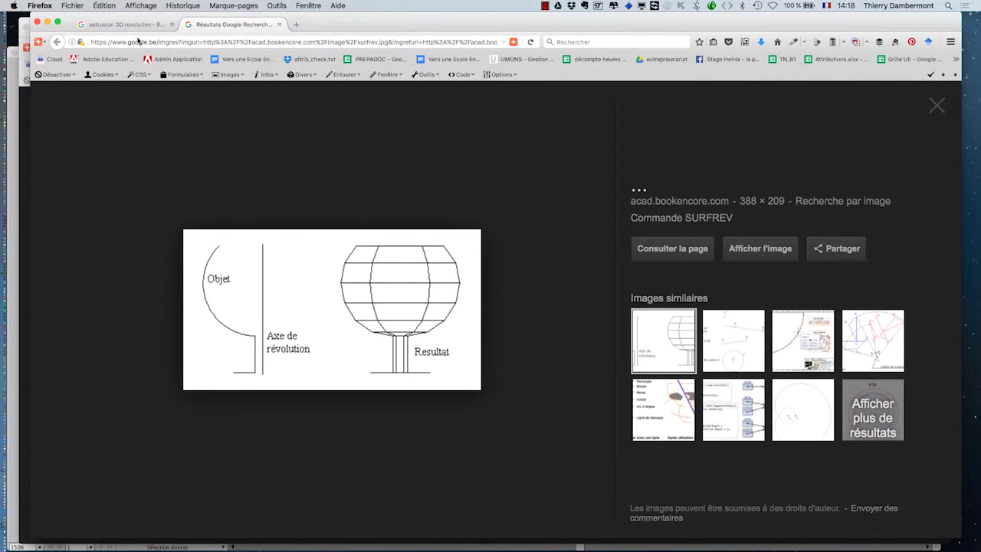
left_click(131, 28)
scroll(349, 264, "down", 1)
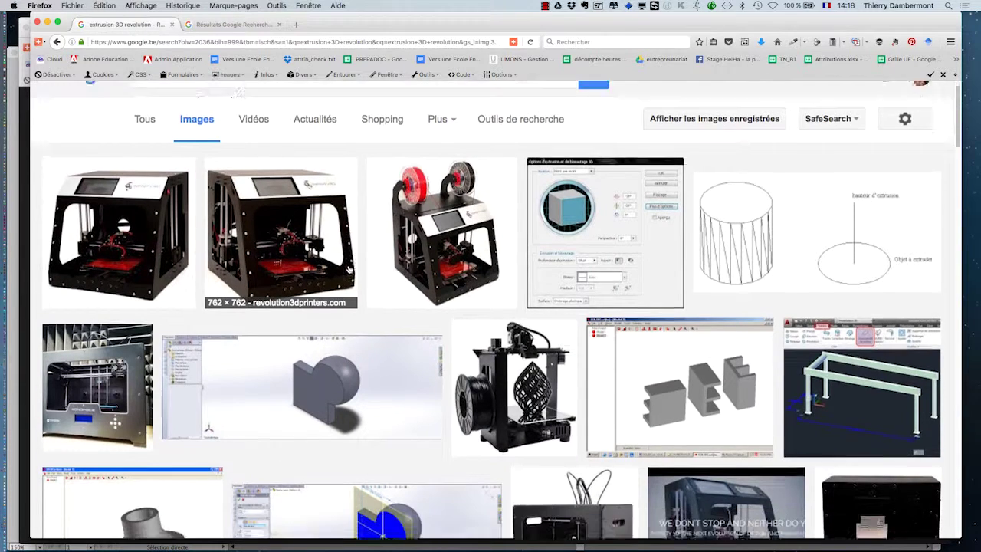
scroll(349, 268, "down", 3)
scroll(350, 270, "down", 3)
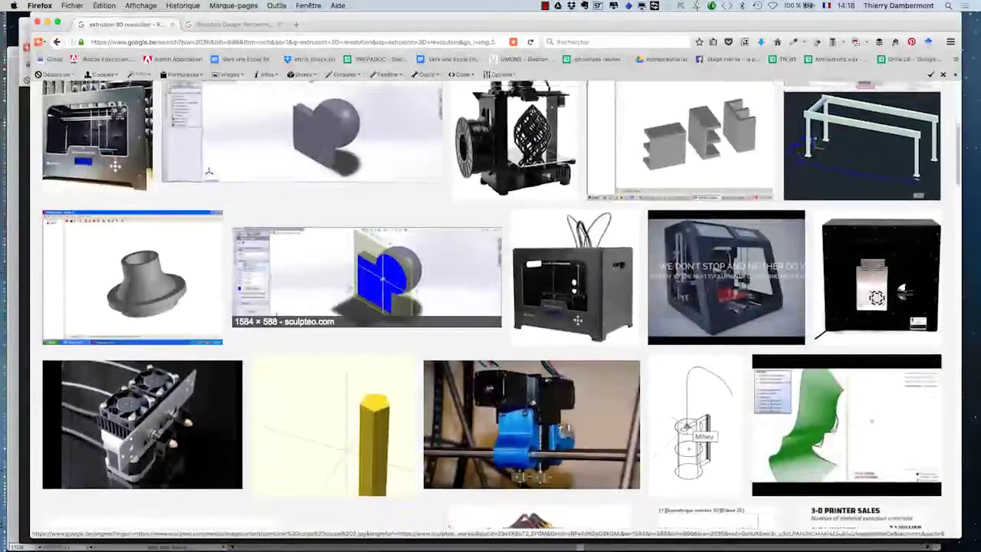
scroll(348, 290, "down", 3)
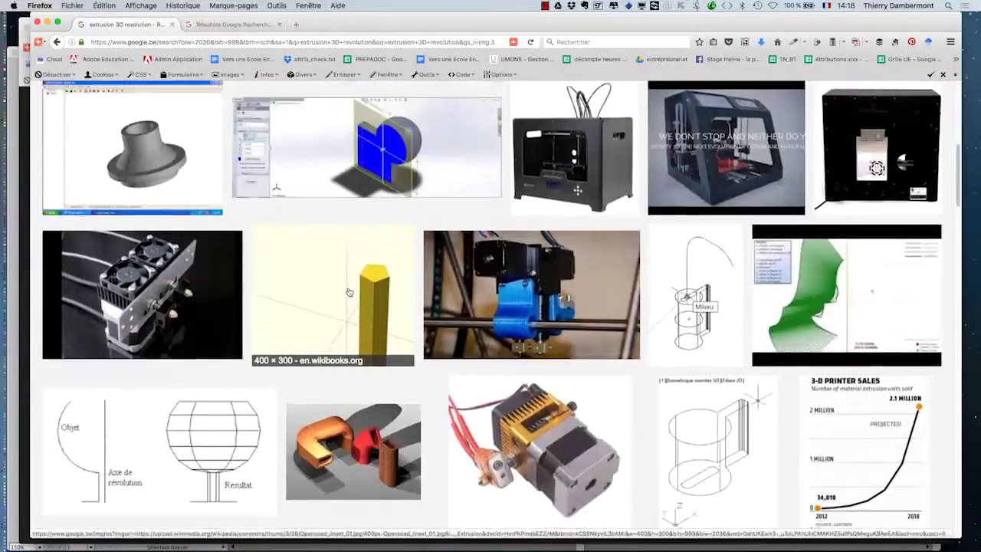
scroll(350, 292, "down", 2)
scroll(350, 291, "down", 2)
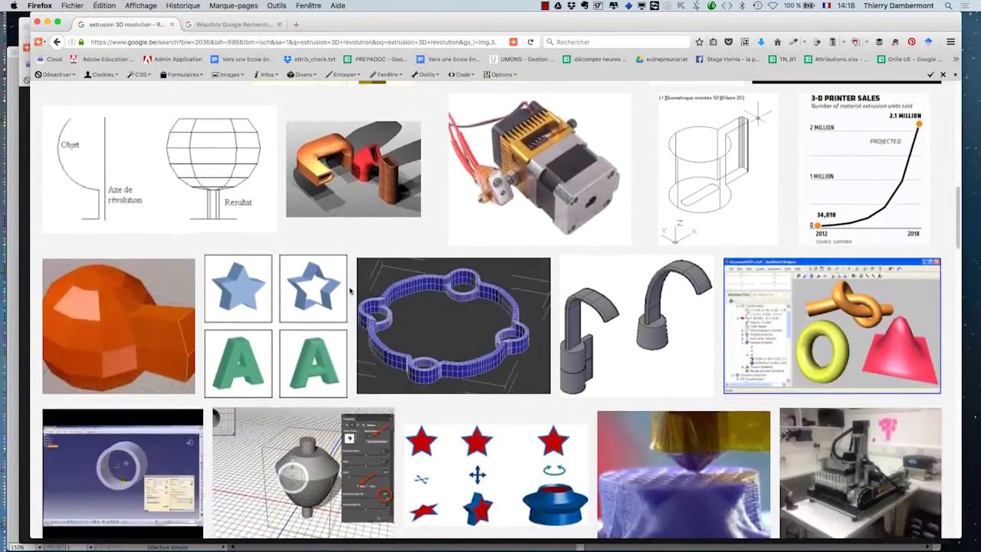
scroll(349, 291, "down", 2)
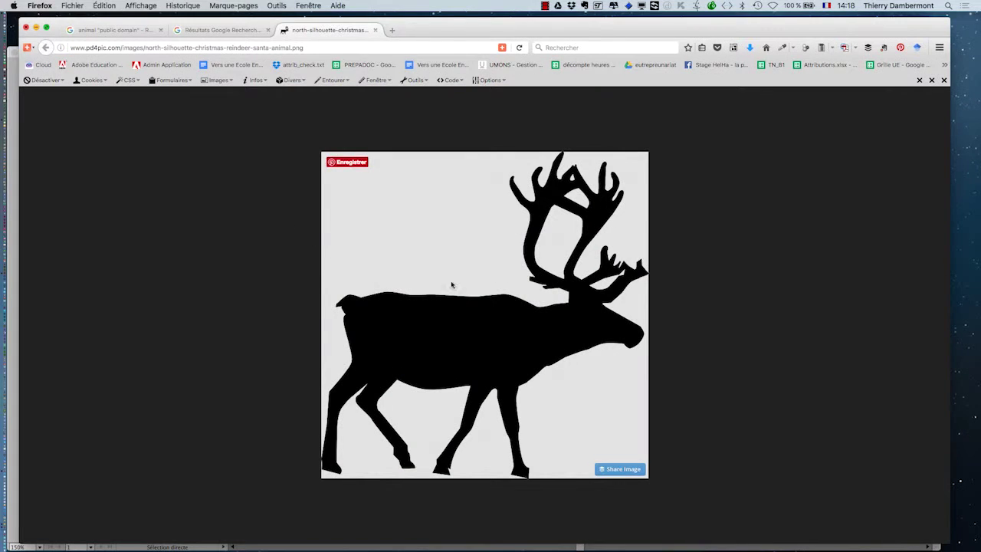
- Return to Illustrator, deselect the reindeer, and browse the Fenêtre and Effet menus
key("super+Tab")
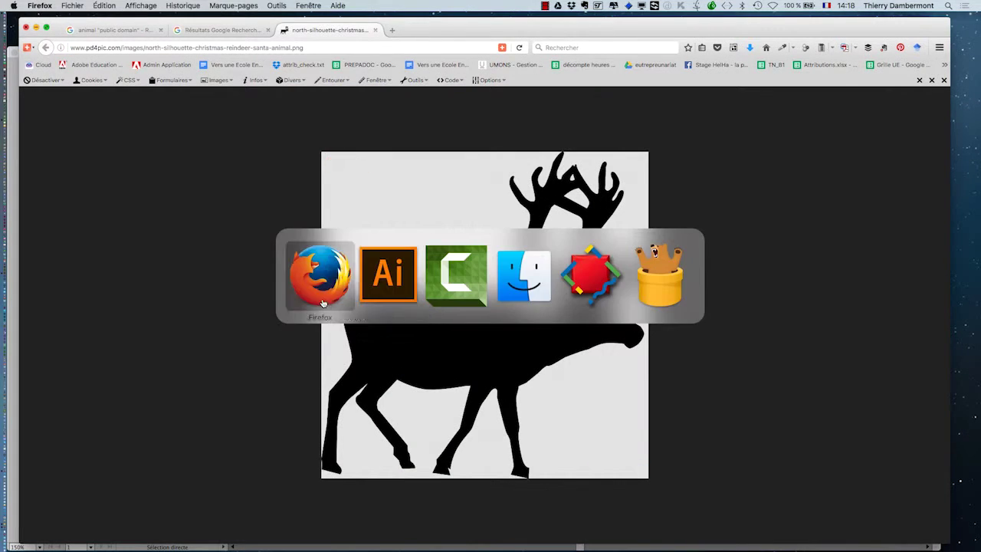
left_click(390, 286)
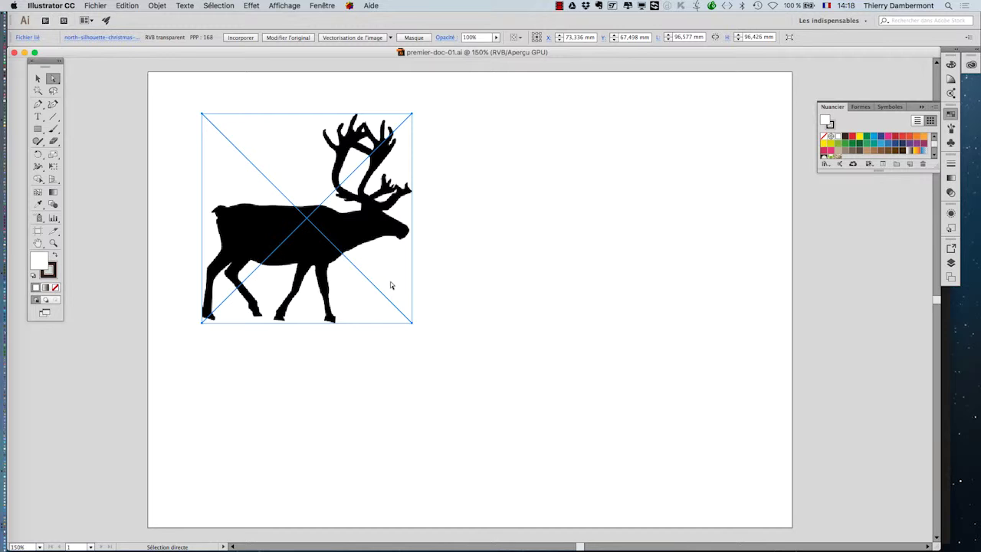
left_click(459, 350)
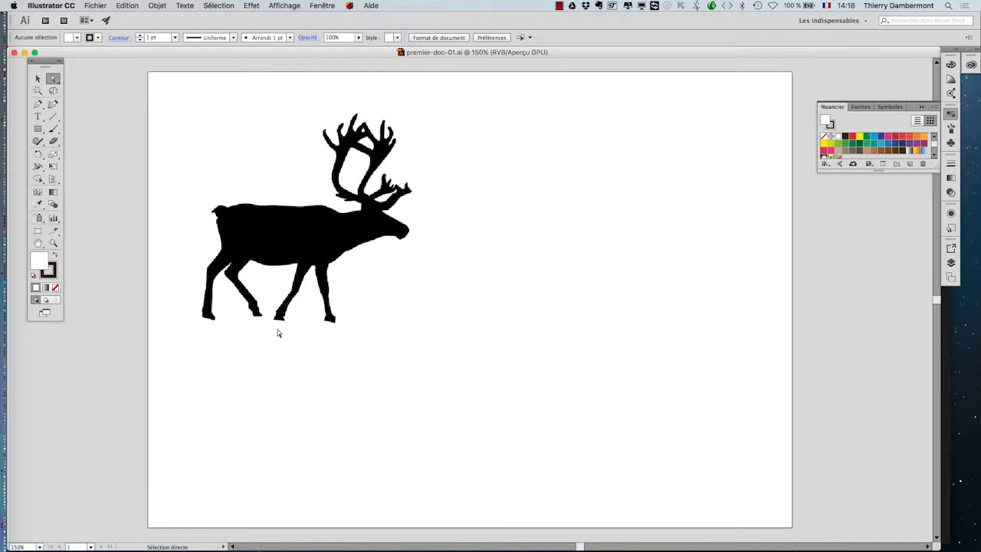
left_click(321, 6)
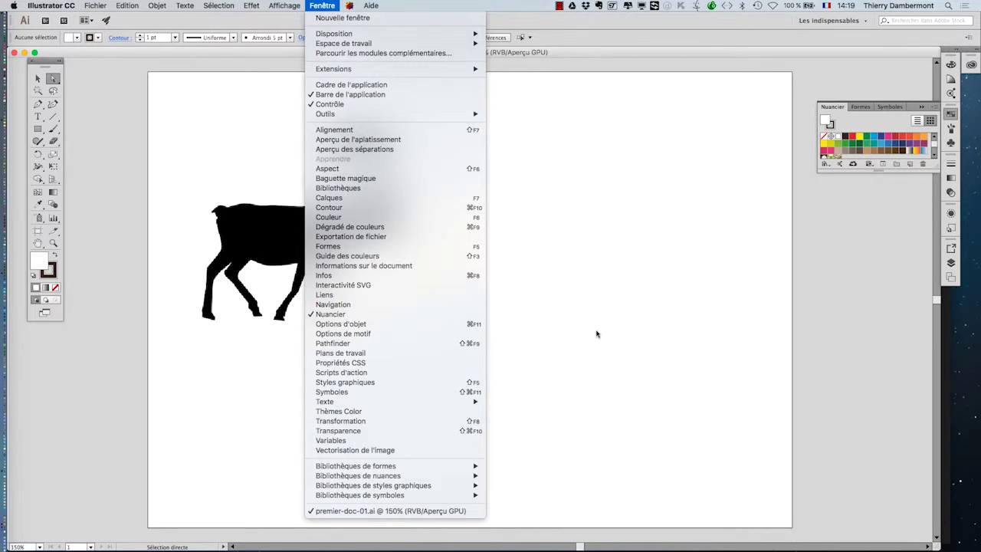
mouse_move(247, 76)
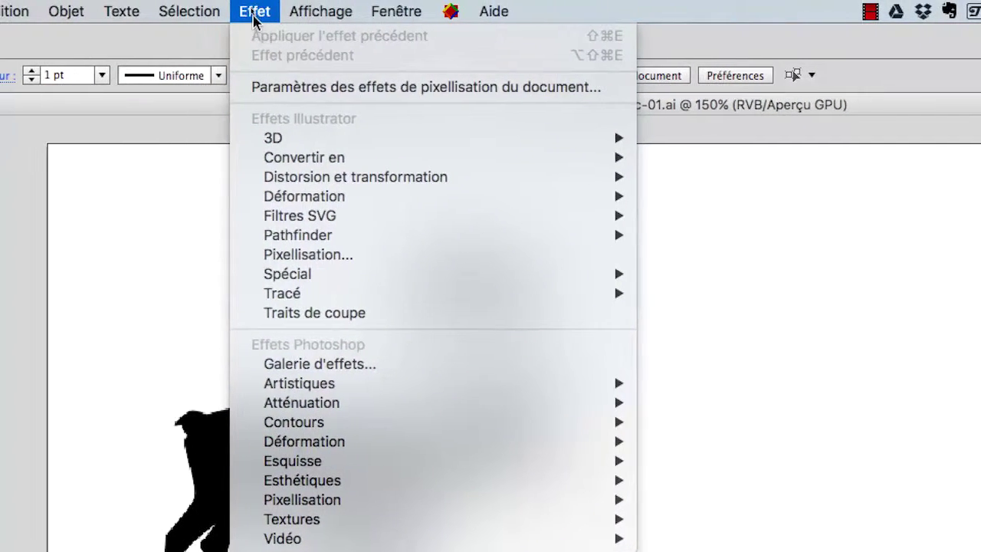
- Close the Effet menu and select the placed reindeer with the Selection tool
left_click(256, 19)
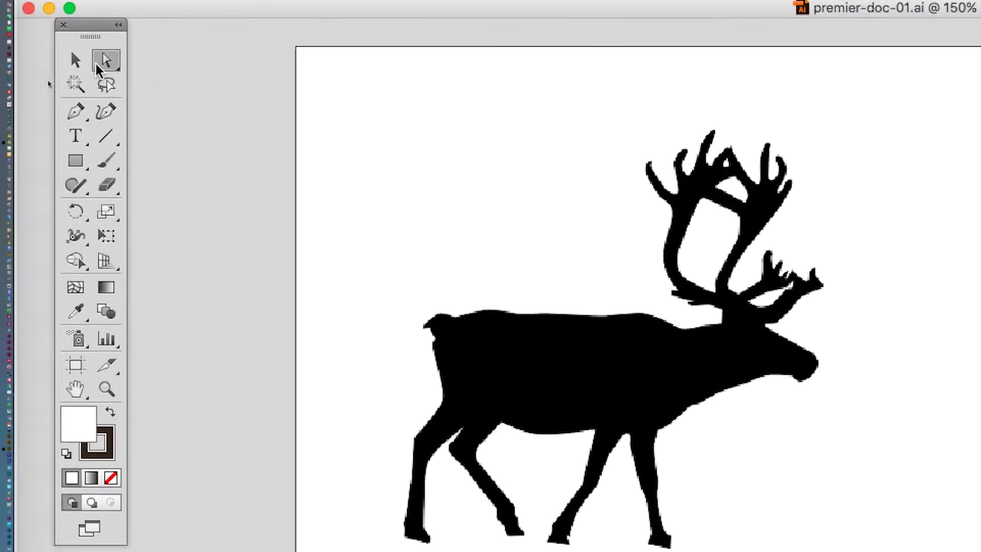
left_click(8, 55)
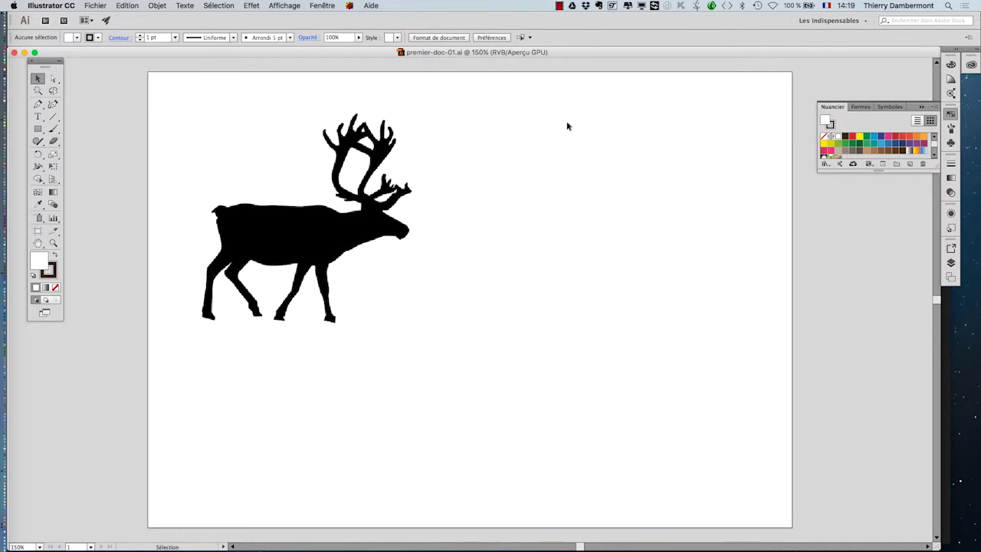
left_click(330, 135)
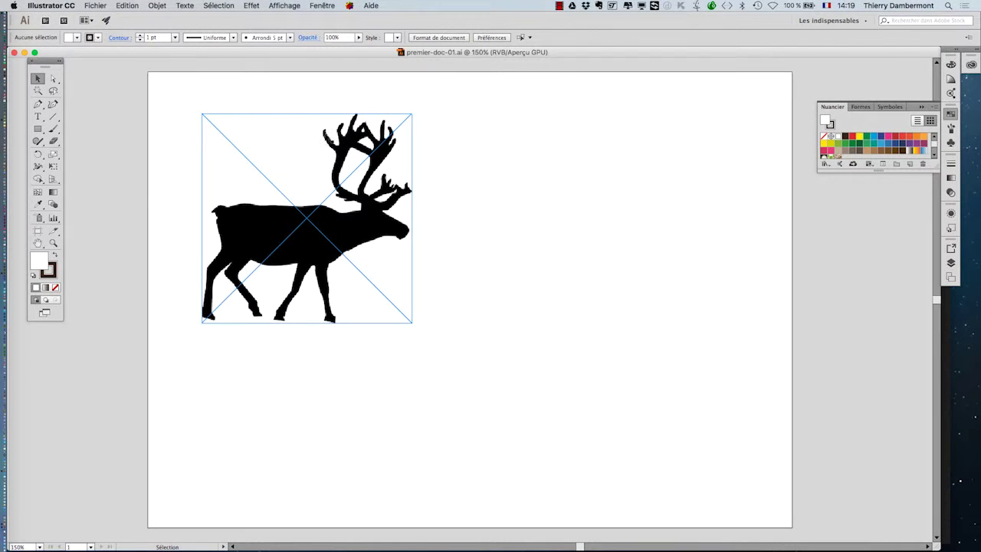
left_click(476, 212)
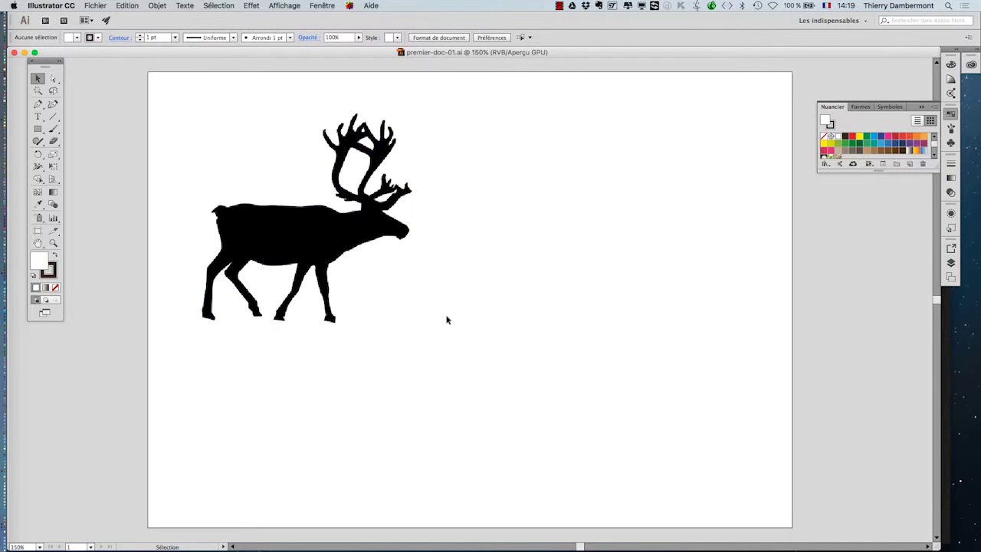
left_click(239, 252)
left_click(125, 84)
left_click(381, 192)
- Zoom in and out on the reindeer's antlers and rump to reveal pixelated bitmap edges
scroll(383, 196, "up", 1)
scroll(383, 196, "up", 2)
scroll(365, 194, "up", 3)
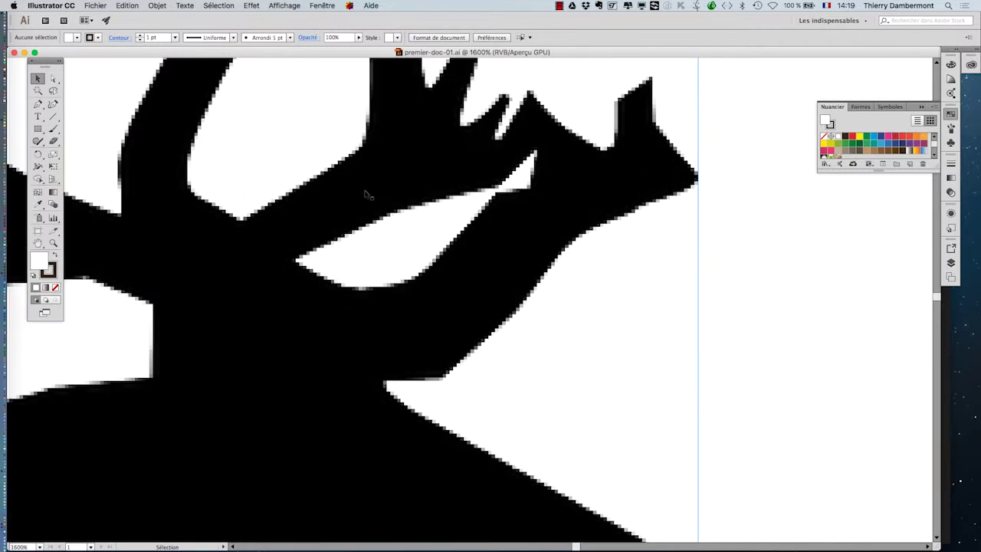
scroll(289, 179, "up", 2)
scroll(286, 178, "up", 2)
scroll(286, 178, "down", 3)
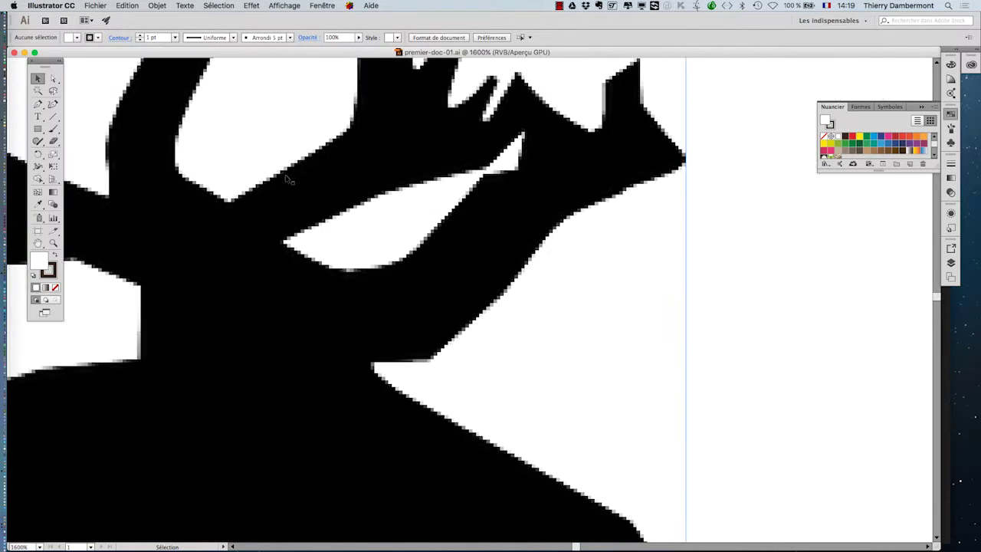
scroll(286, 178, "down", 2)
scroll(285, 176, "down", 2)
scroll(259, 178, "up", 1)
scroll(259, 178, "up", 1)
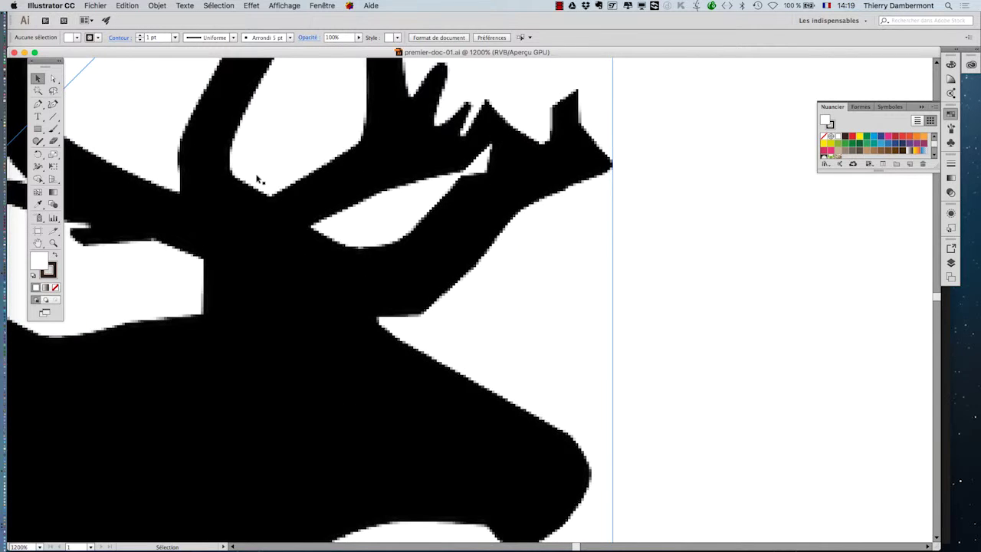
scroll(256, 179, "down", 2)
scroll(228, 187, "up", 2)
scroll(228, 187, "up", 1)
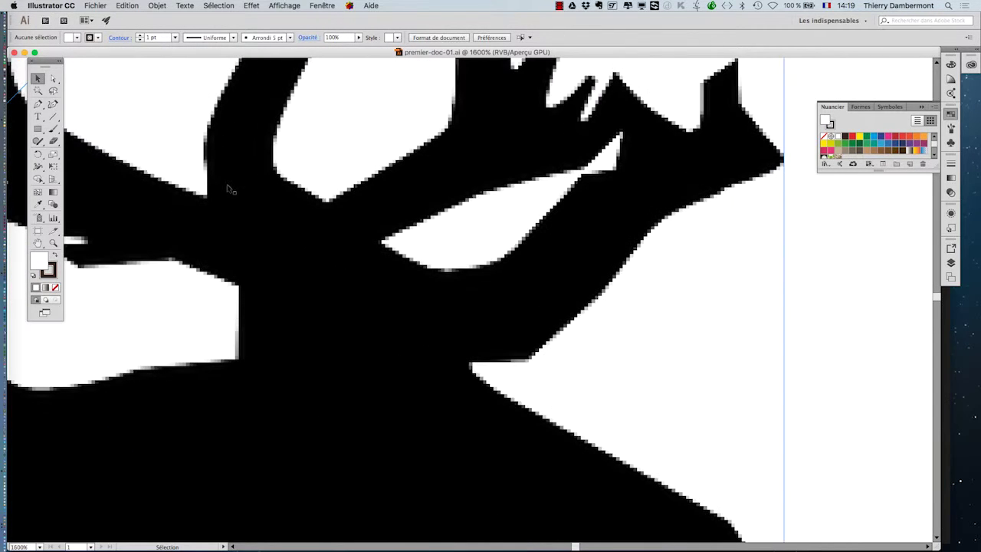
scroll(228, 189, "down", 3)
scroll(230, 190, "down", 1)
scroll(230, 190, "down", 2)
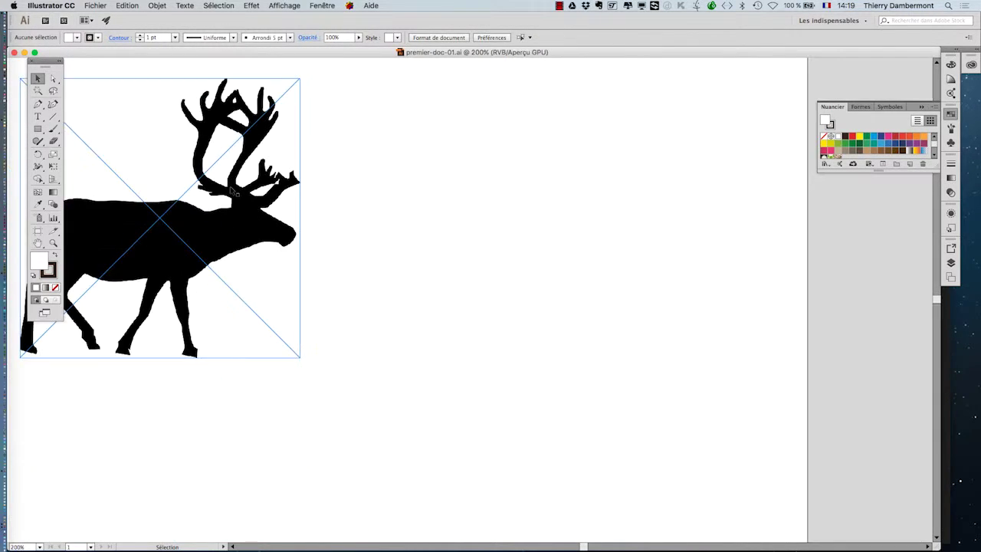
left_click_drag(361, 217, 593, 267)
scroll(264, 261, "up", 3)
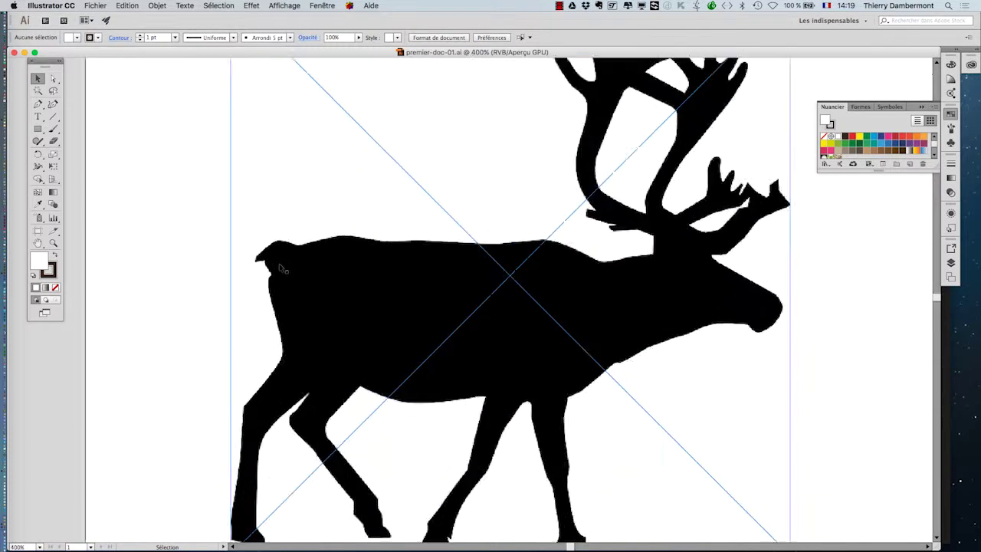
scroll(258, 246, "up", 3)
scroll(259, 245, "down", 1)
scroll(259, 246, "down", 2)
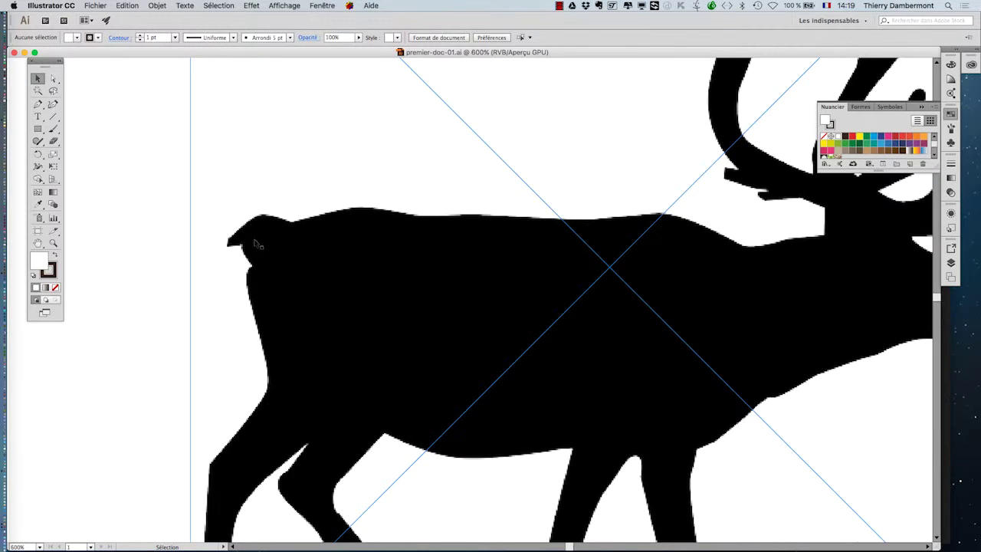
scroll(259, 245, "down", 2)
scroll(259, 246, "down", 1)
- Switch to Firefox and return to the animal 'public domain' silhouette clipart results
key("super+Tab")
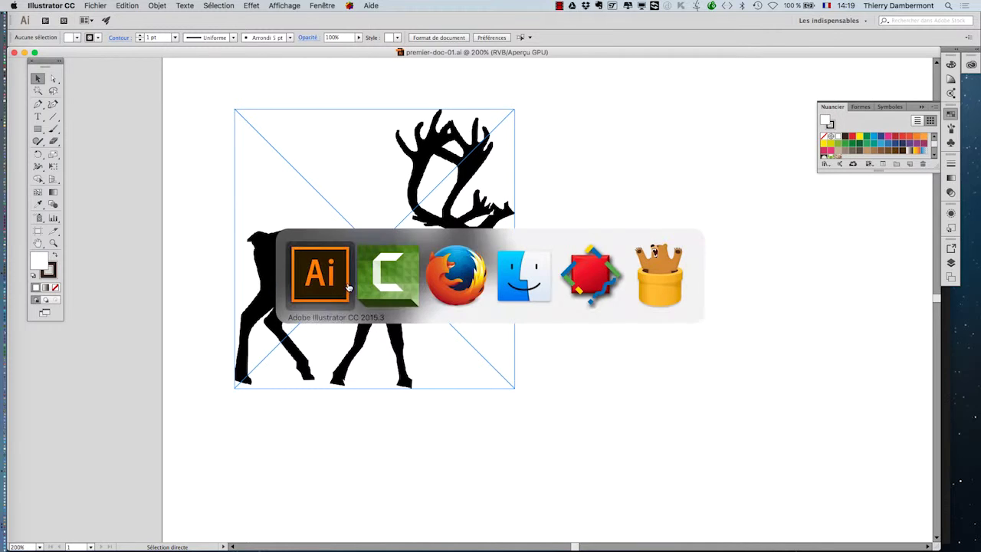
left_click(477, 287)
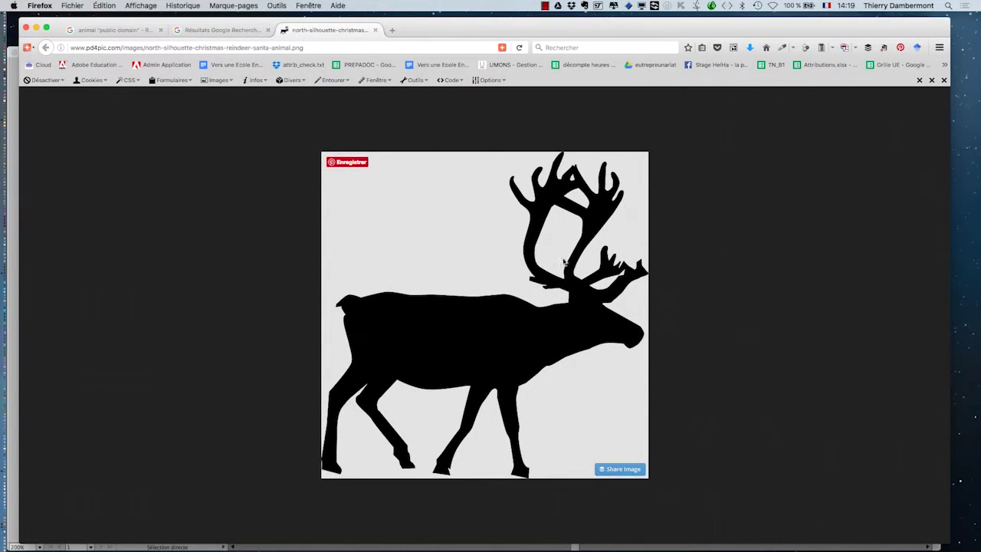
left_click(222, 29)
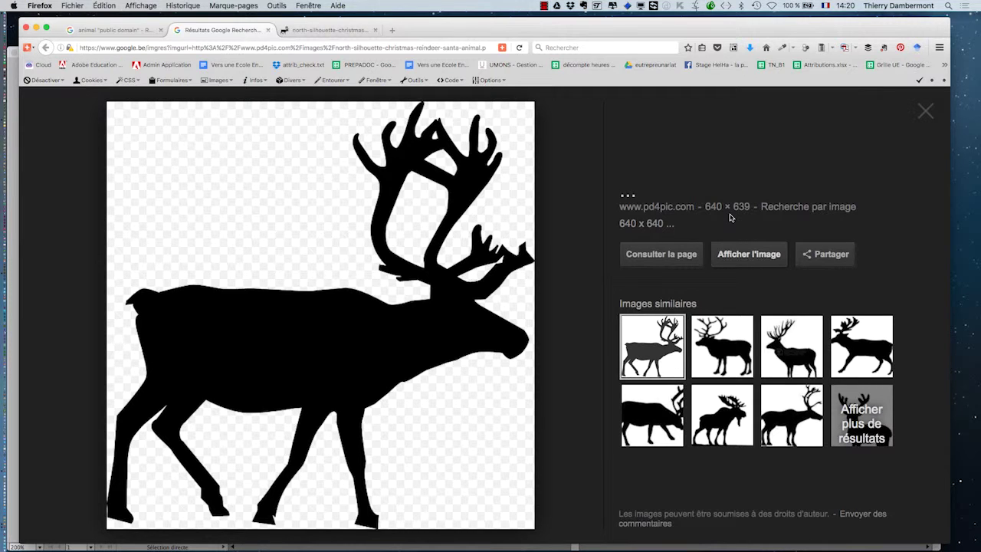
left_click(109, 28)
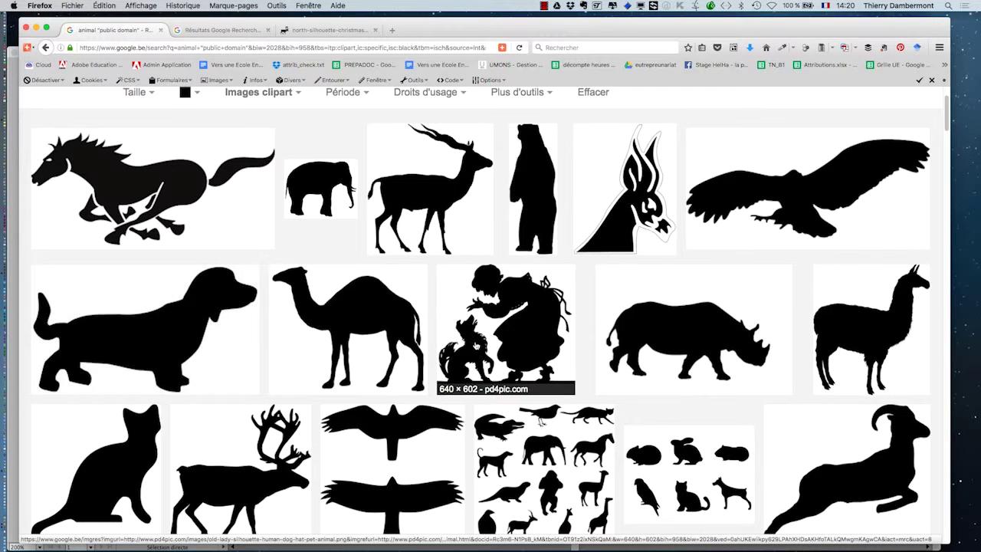
- Open the hanging monkey silhouette as a standalone JPG image in a new tab
scroll(687, 378, "down", 2)
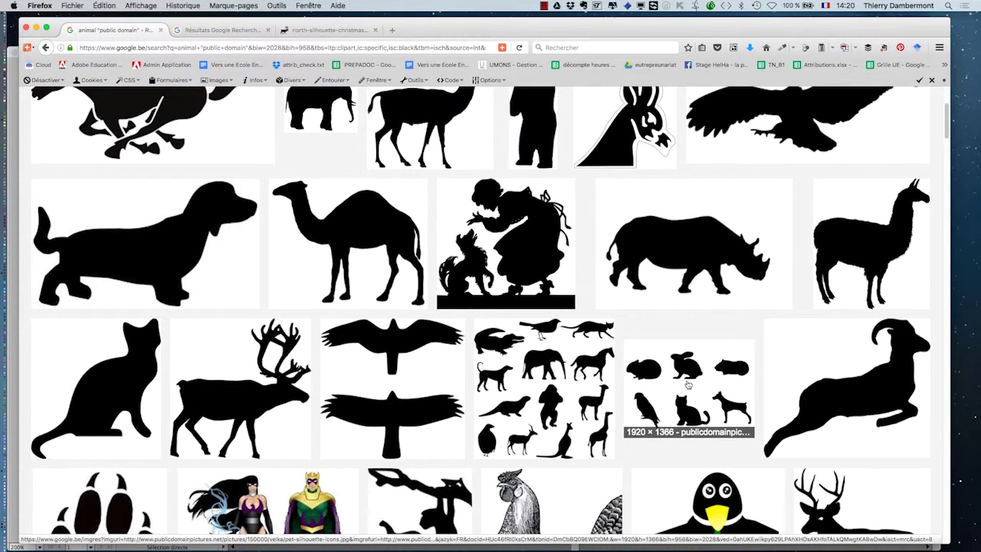
scroll(391, 398, "down", 1)
scroll(515, 417, "down", 2)
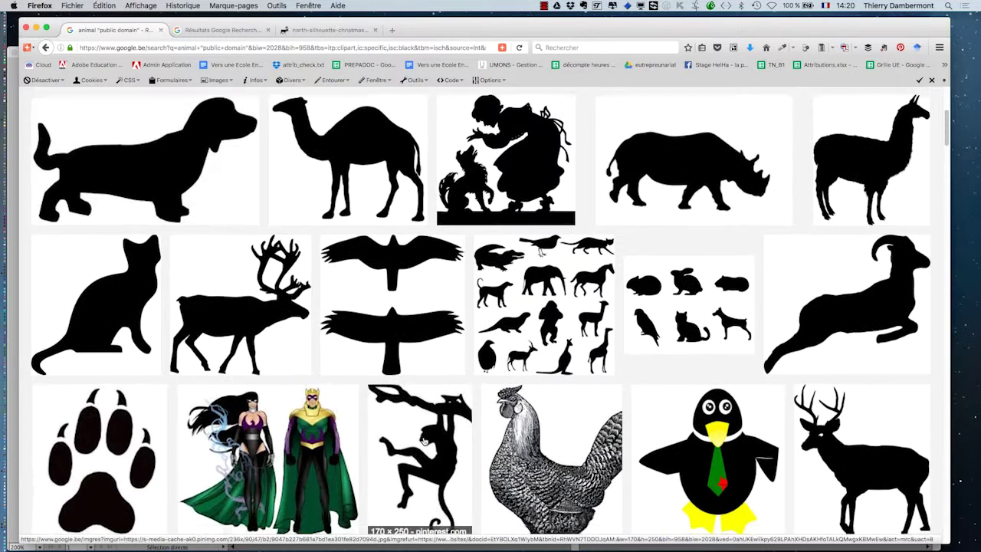
scroll(416, 371, "down", 3)
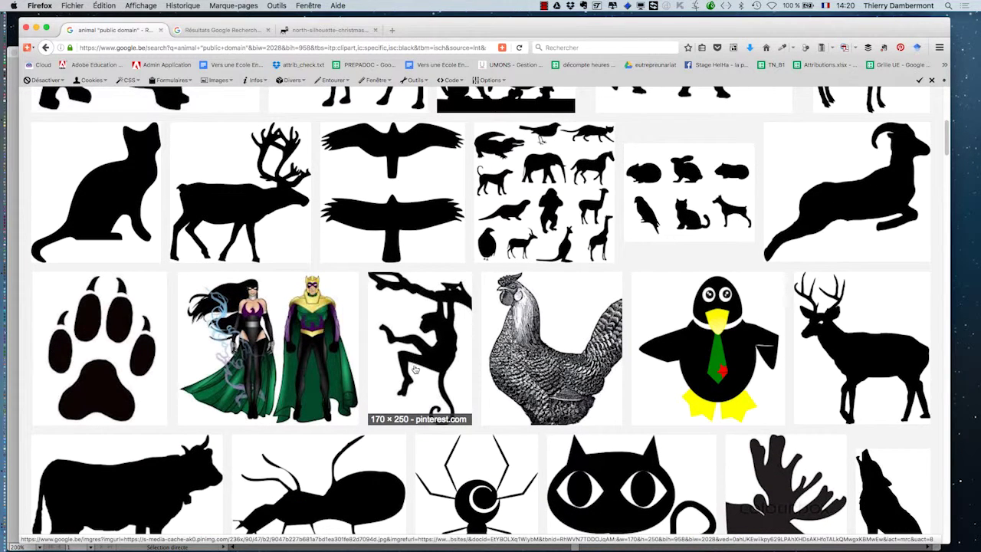
left_click(415, 370)
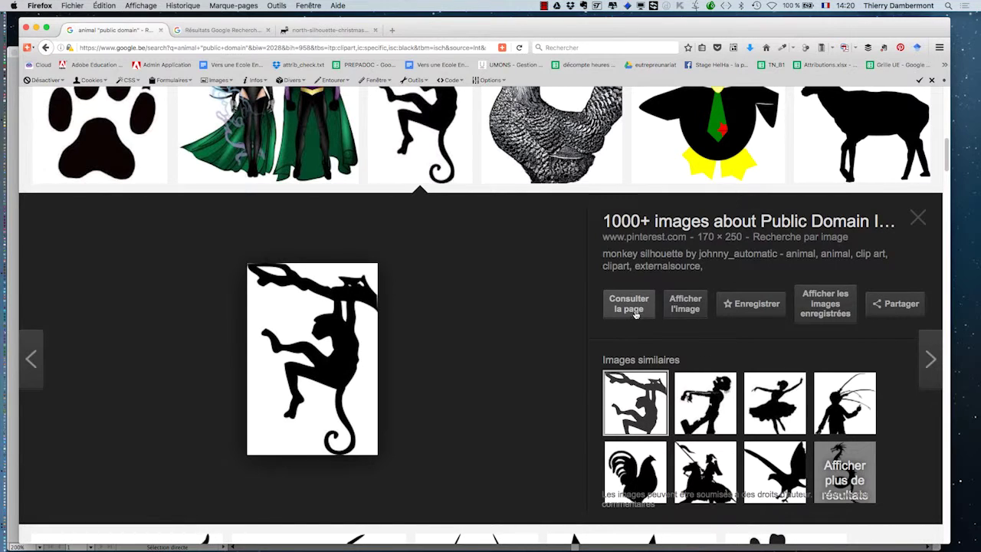
left_click(685, 304)
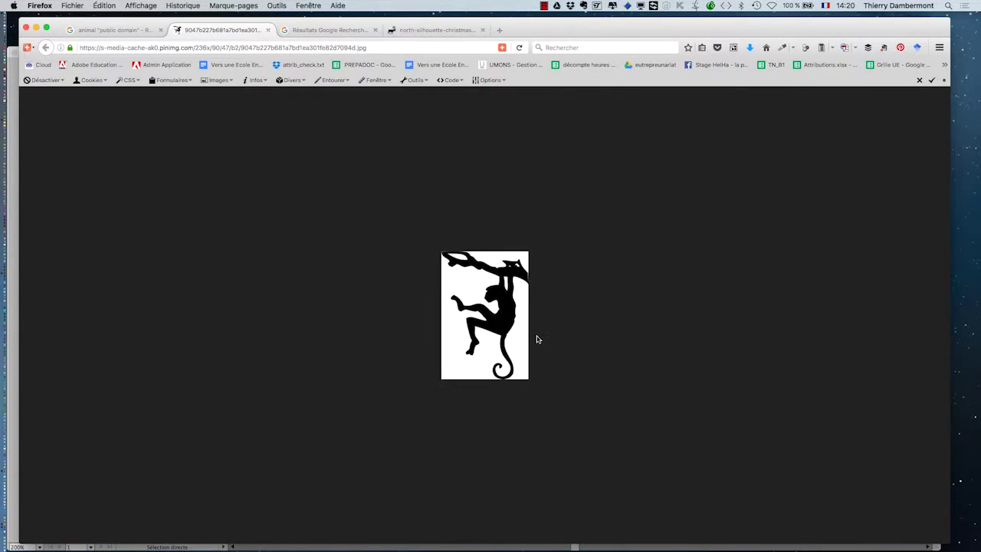
scroll(536, 339, "up", 2)
scroll(537, 339, "up", 3)
scroll(536, 340, "up", 3)
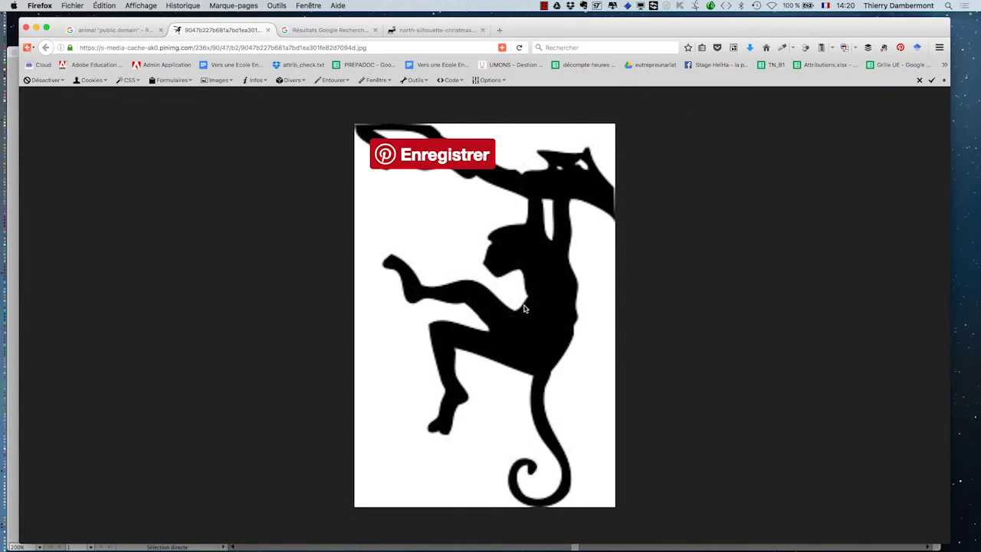
- Save the monkey JPG into the AI exercice 1 folder and minimise Firefox back to Illustrator
right_click(524, 309)
left_click(558, 335)
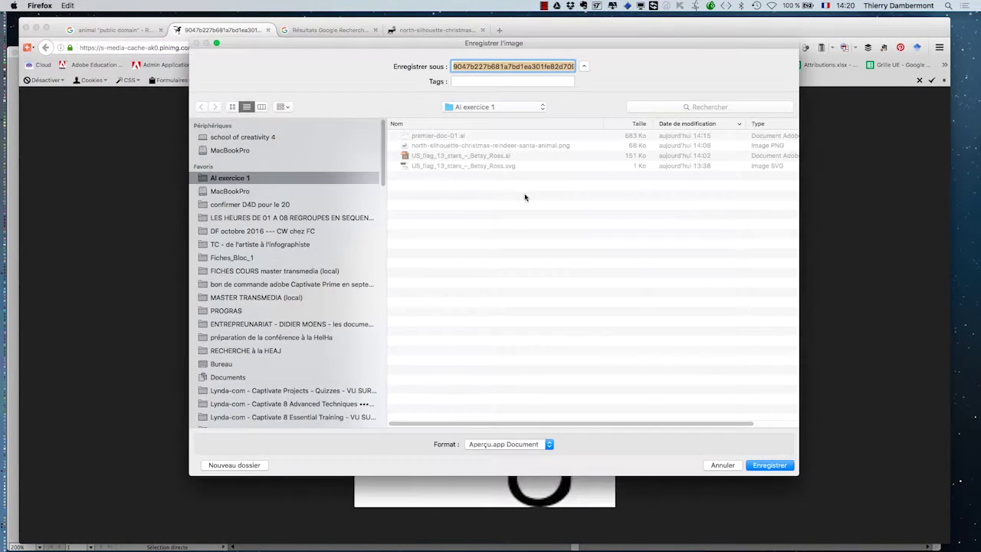
left_click(259, 180)
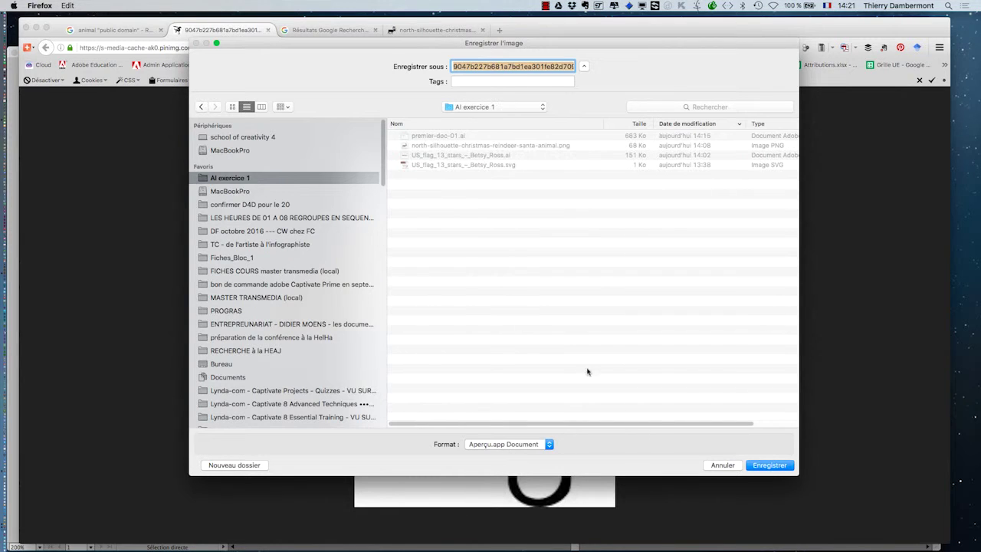
left_click(770, 465)
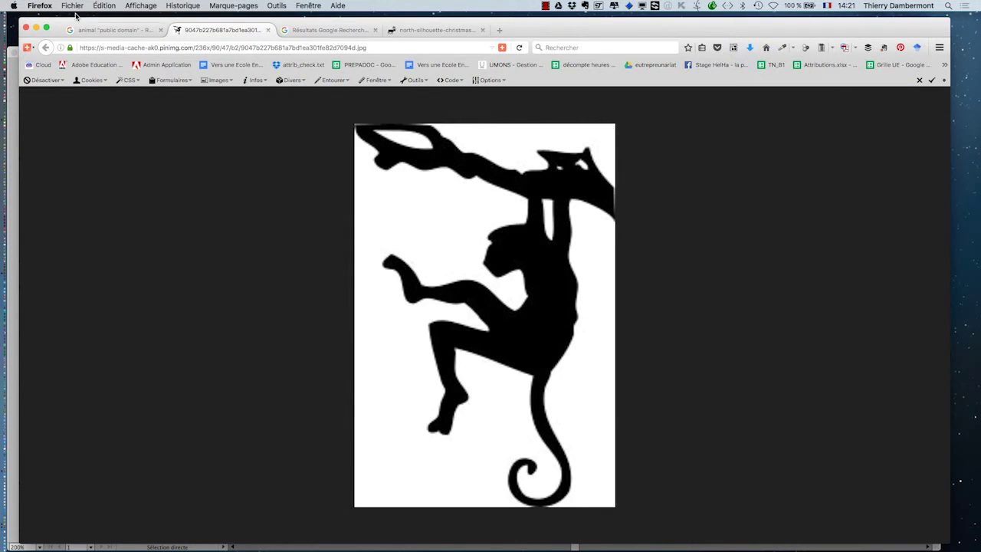
left_click(35, 29)
left_click(575, 455)
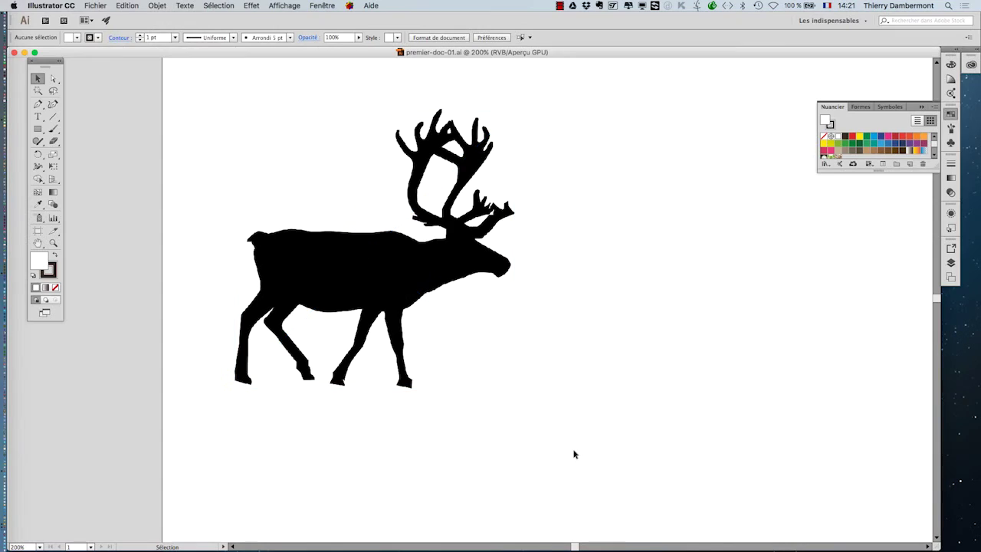